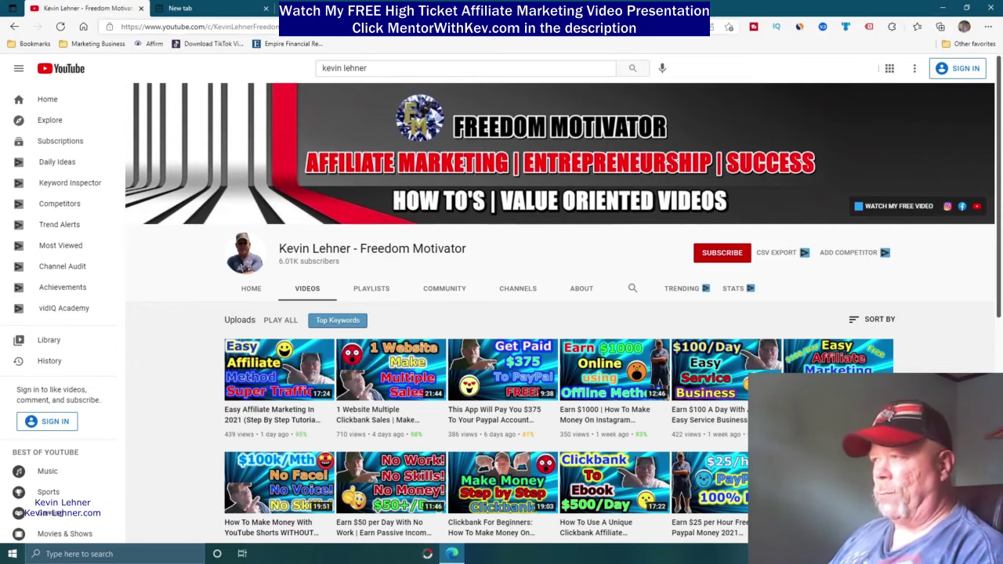
Switch to the systeme.io homepage tab and select its web address, then deselect it
key("ctrl+3")
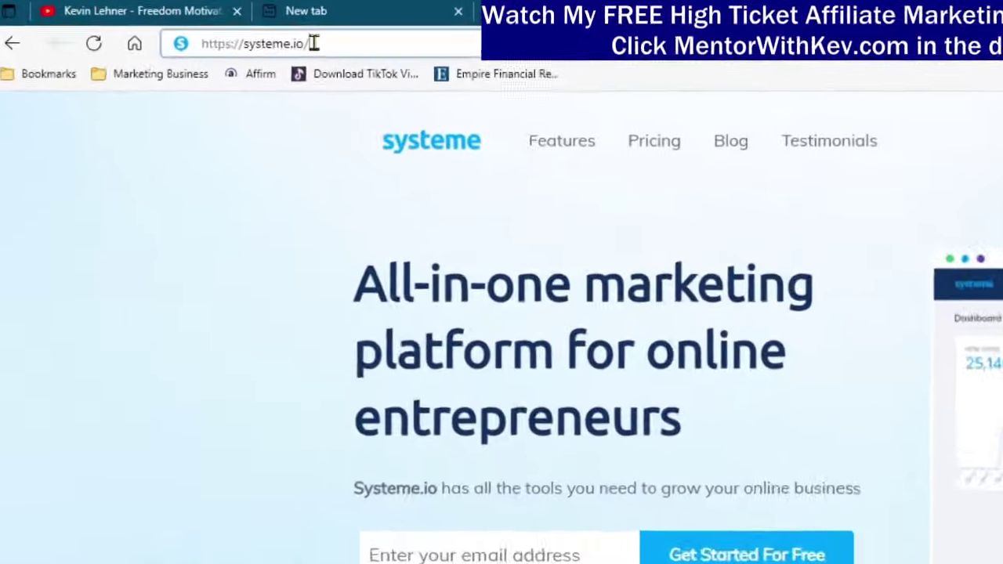
left_click_drag(181, 27, 155, 27)
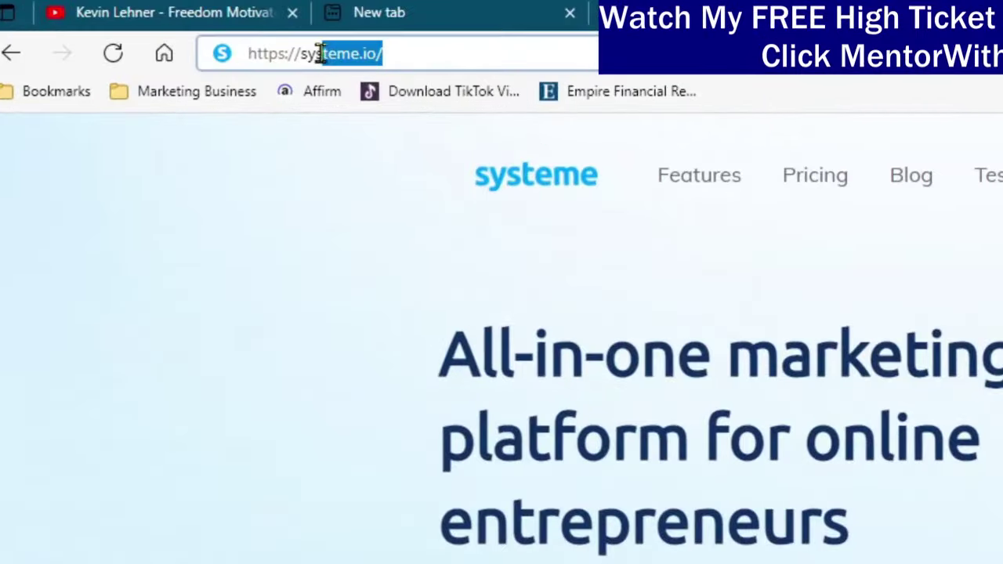
left_click_drag(320, 53, 293, 53)
left_click(331, 243)
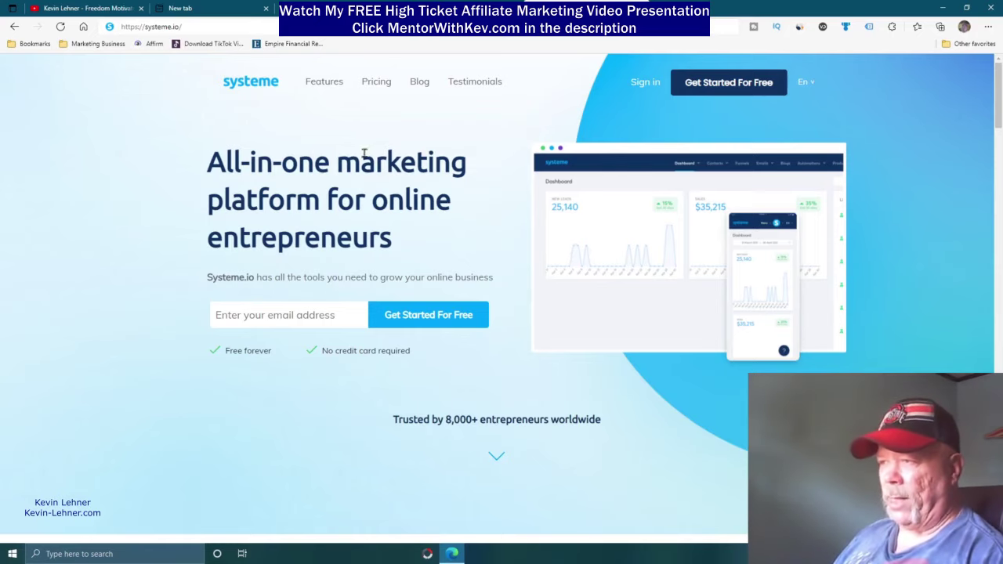
Scroll through the homepage tools, expanding and collapsing the Marketing Automations description
scroll(494, 231, "down", 2)
scroll(557, 306, "down", 2)
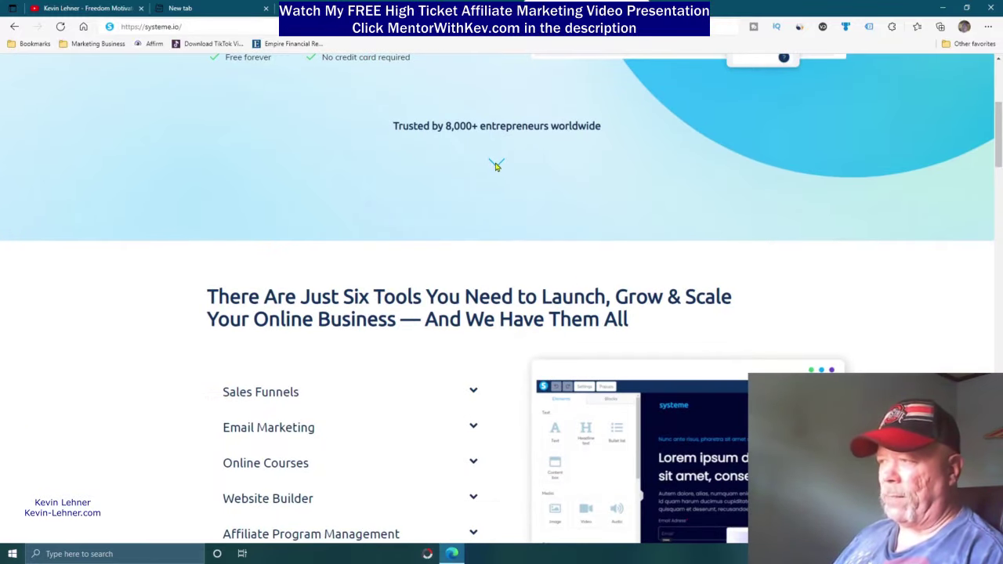
scroll(909, 302, "down", 2)
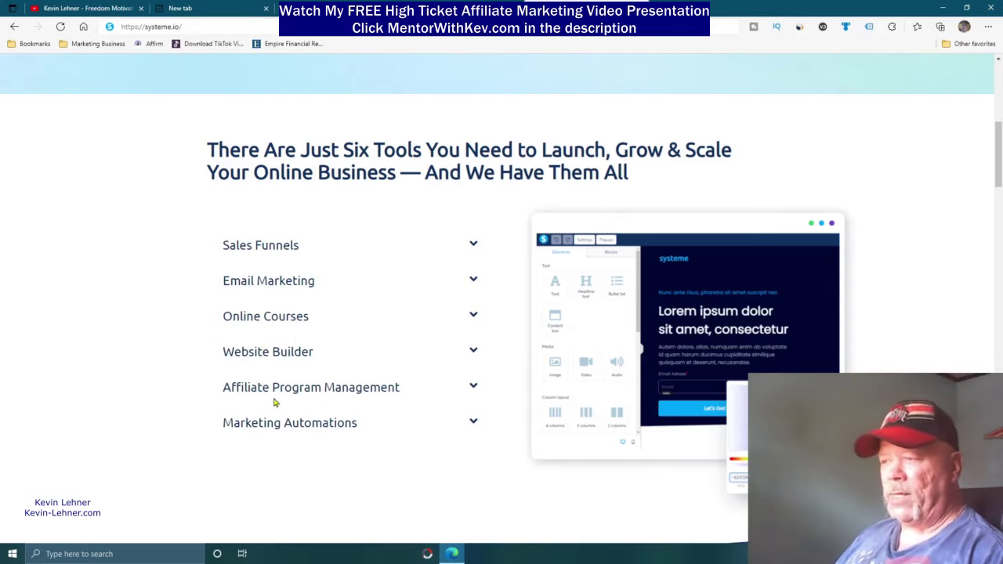
scroll(406, 383, "down", 1)
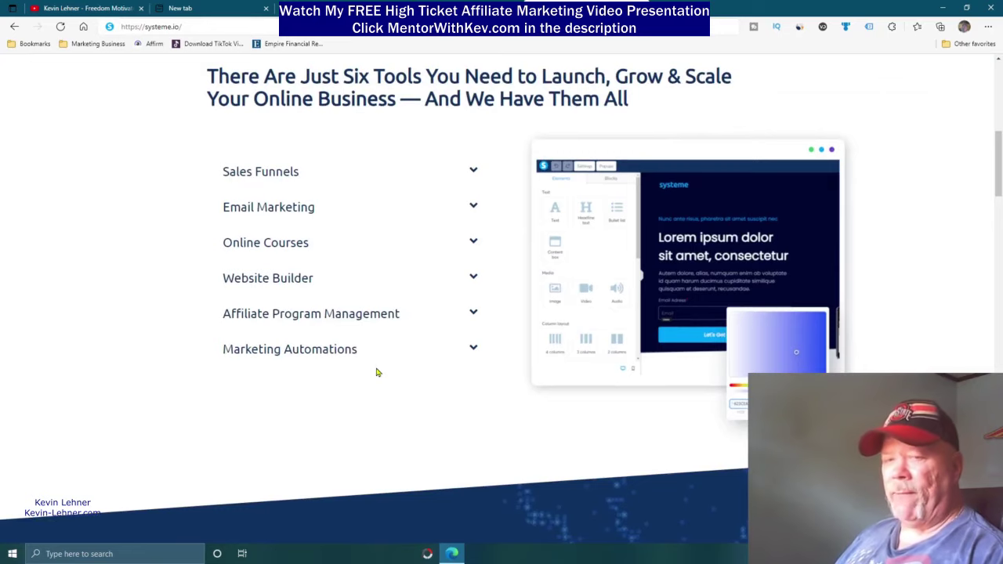
scroll(369, 369, "down", 1)
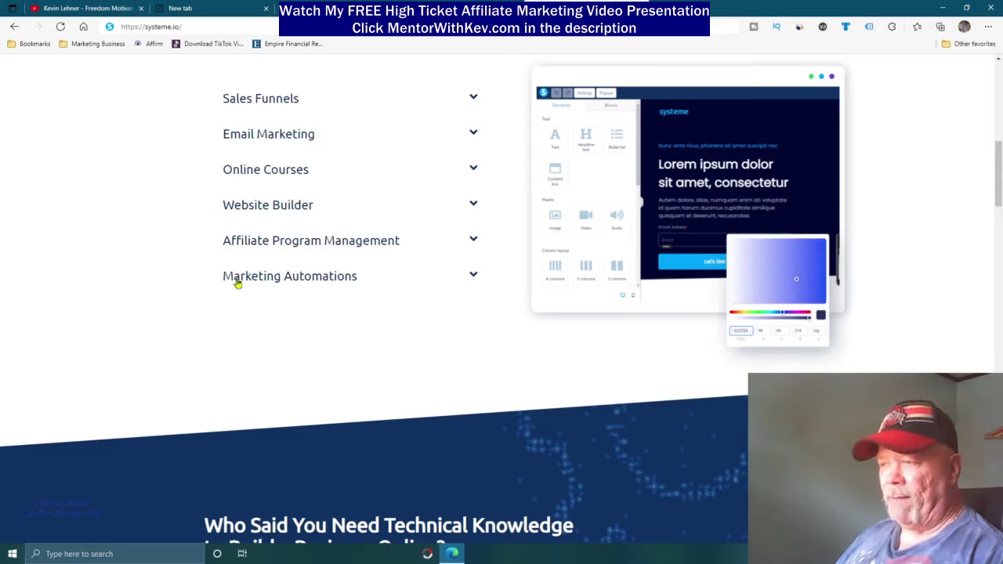
left_click(324, 283)
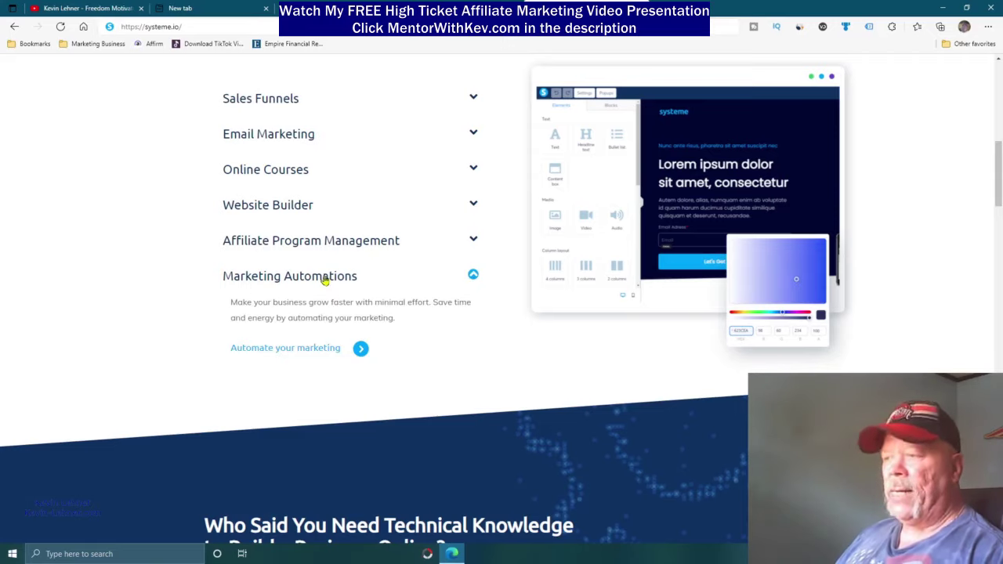
left_click(325, 281)
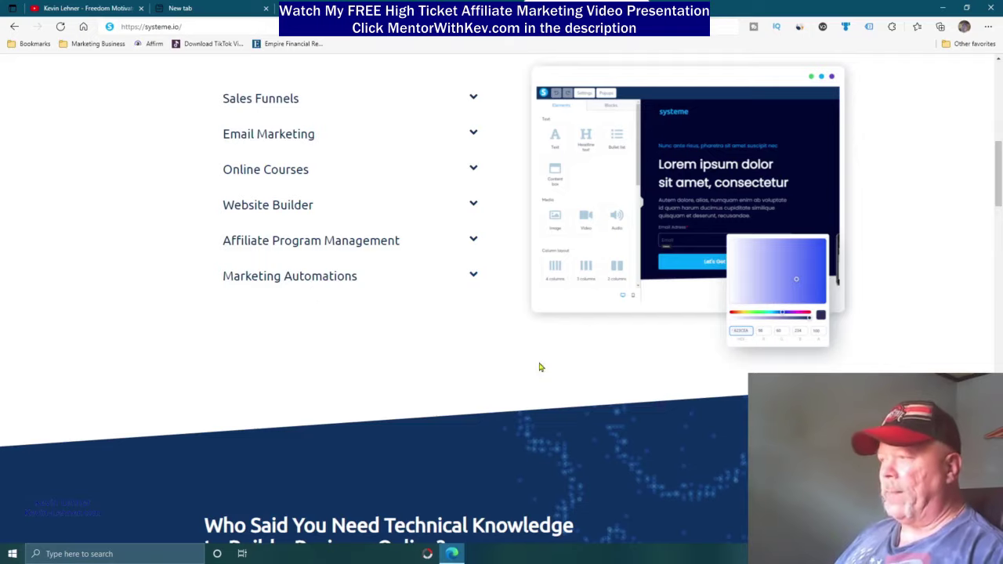
Scroll on to the 'Save at least $320 per month!' price comparison section
scroll(683, 343, "down", 5)
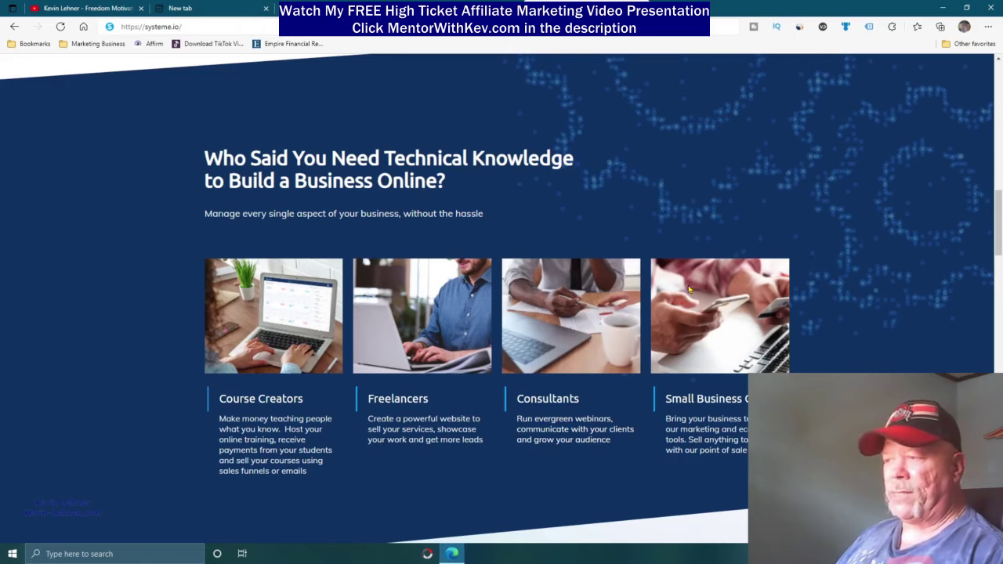
scroll(812, 278, "down", 2)
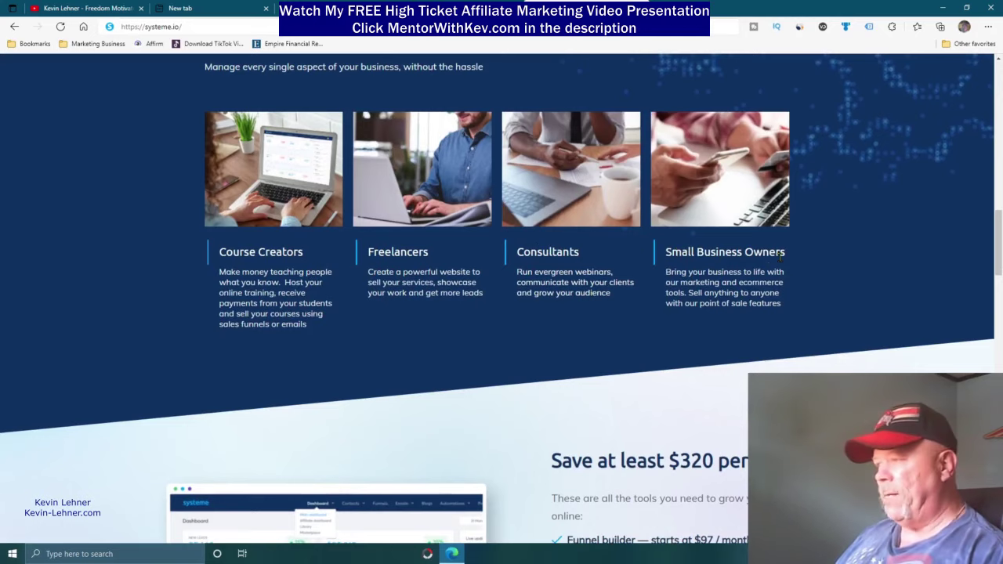
scroll(835, 268, "down", 3)
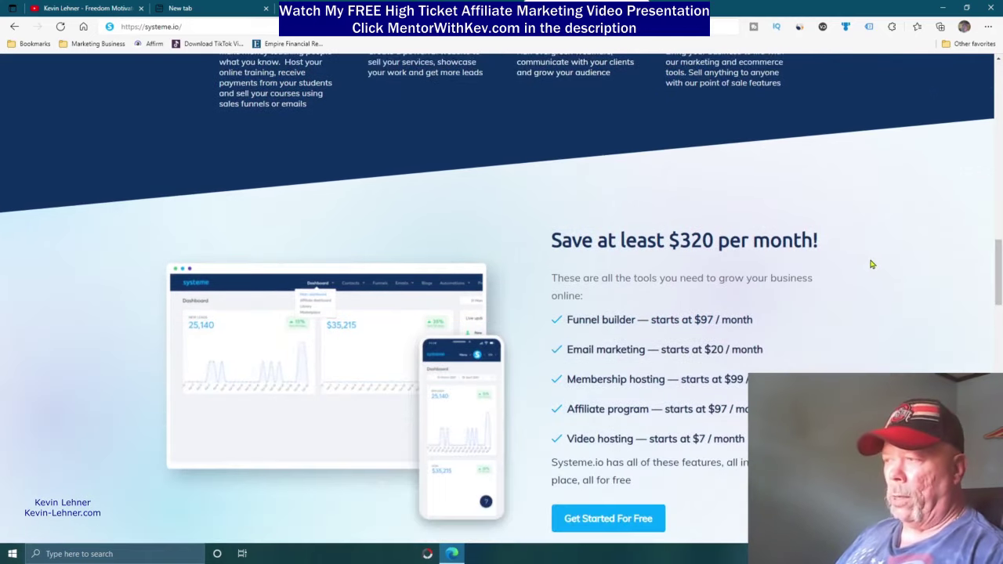
scroll(923, 263, "down", 1)
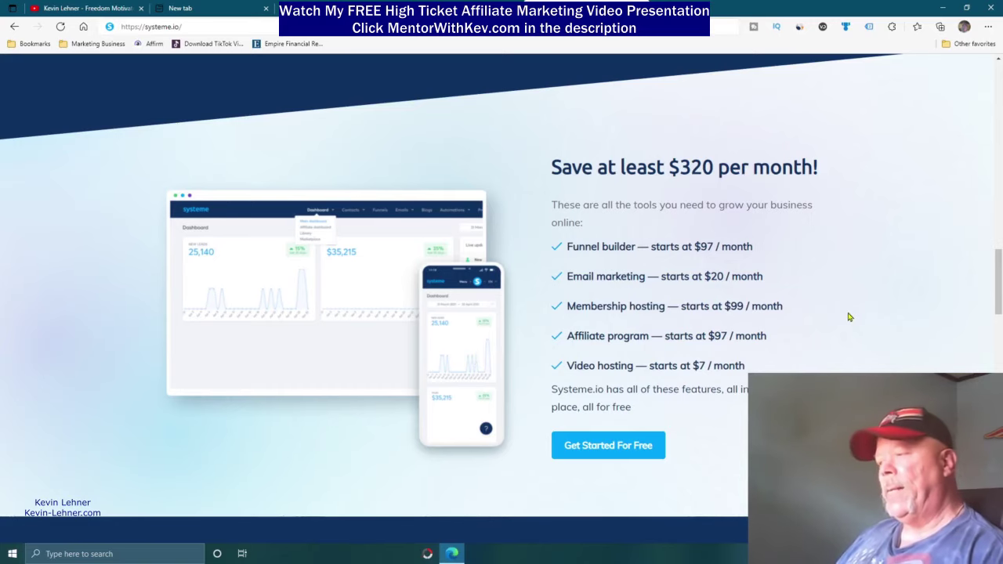
Scroll down past the testimonials, support rating and footer links, then back up
scroll(848, 317, "down", 5)
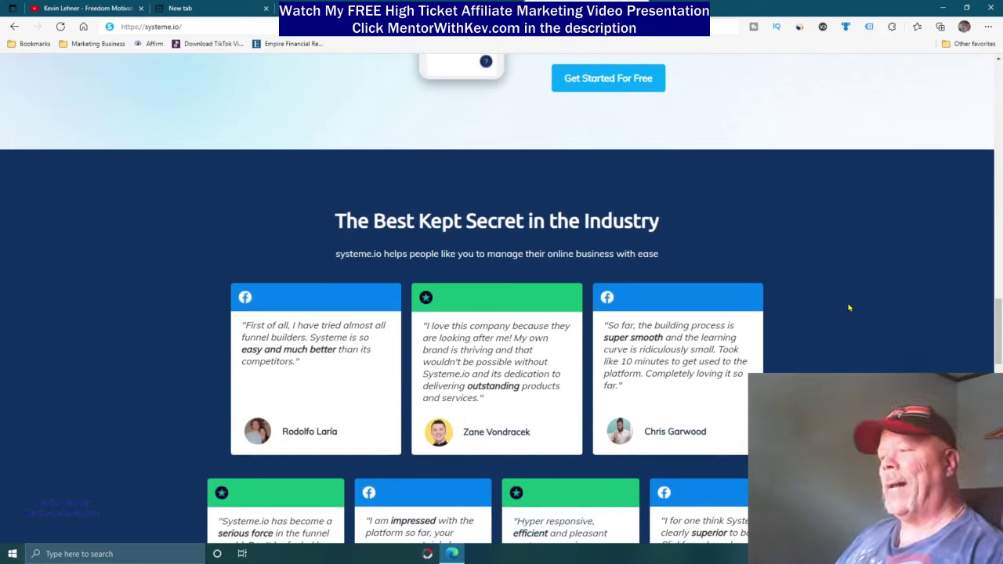
scroll(850, 307, "down", 2)
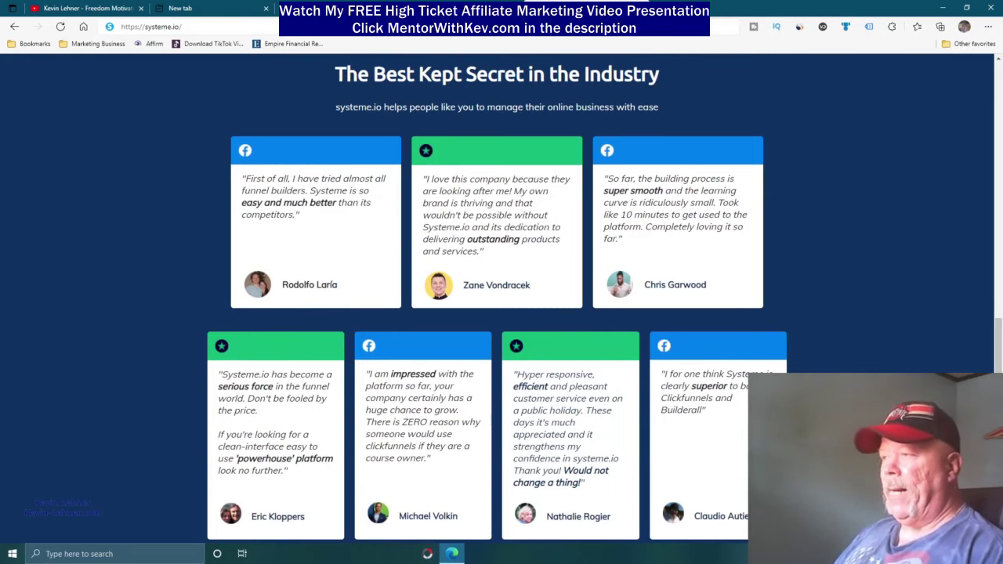
scroll(502, 298, "down", 4)
scroll(501, 313, "down", 2)
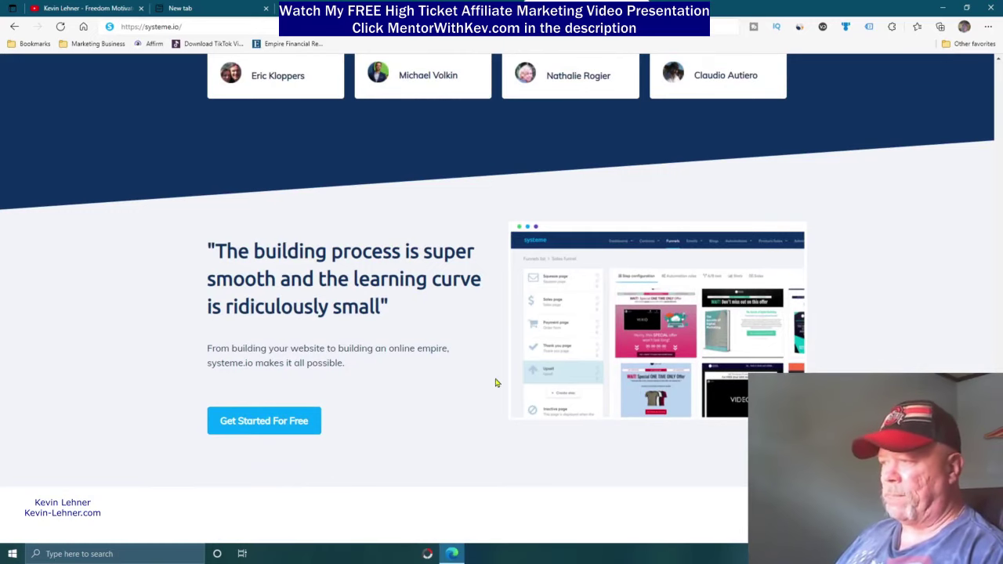
scroll(842, 367, "down", 5)
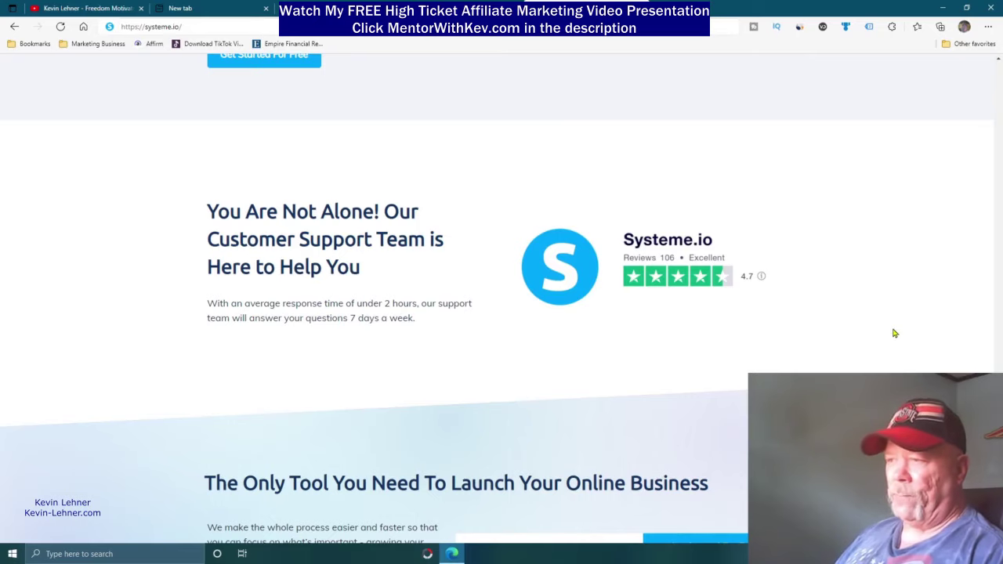
scroll(893, 334, "down", 1)
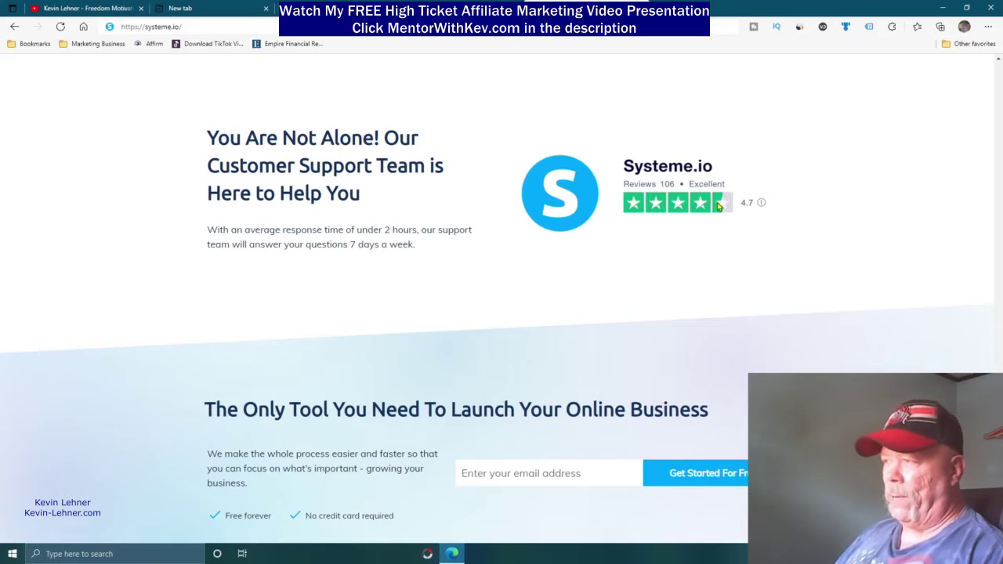
scroll(850, 302, "down", 3)
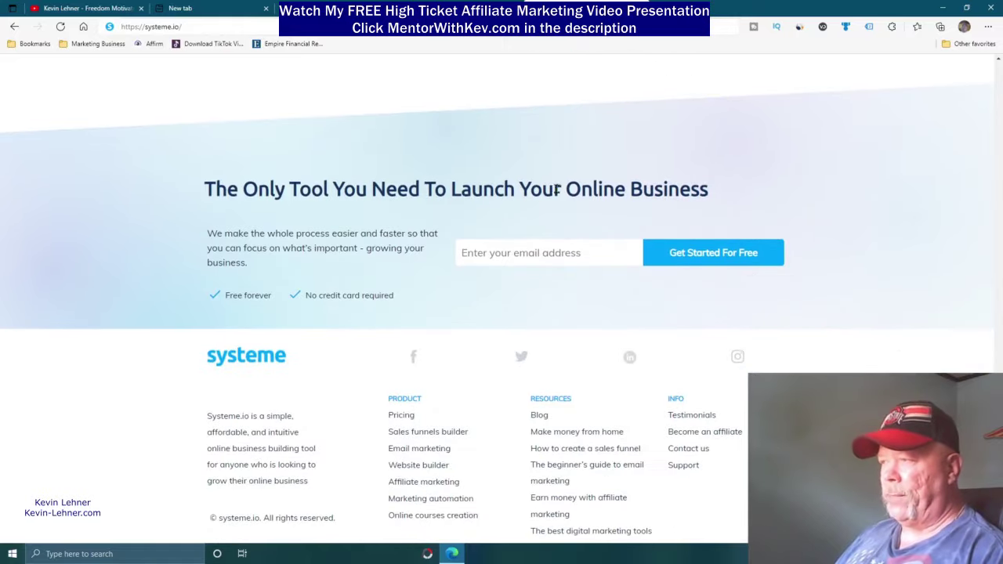
scroll(893, 282, "down", 1)
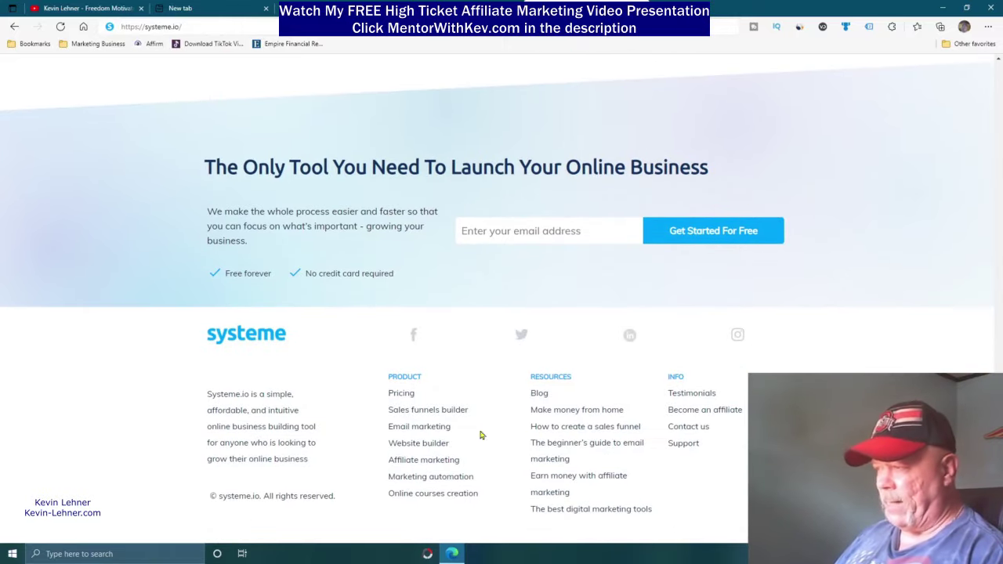
scroll(957, 323, "up", 20)
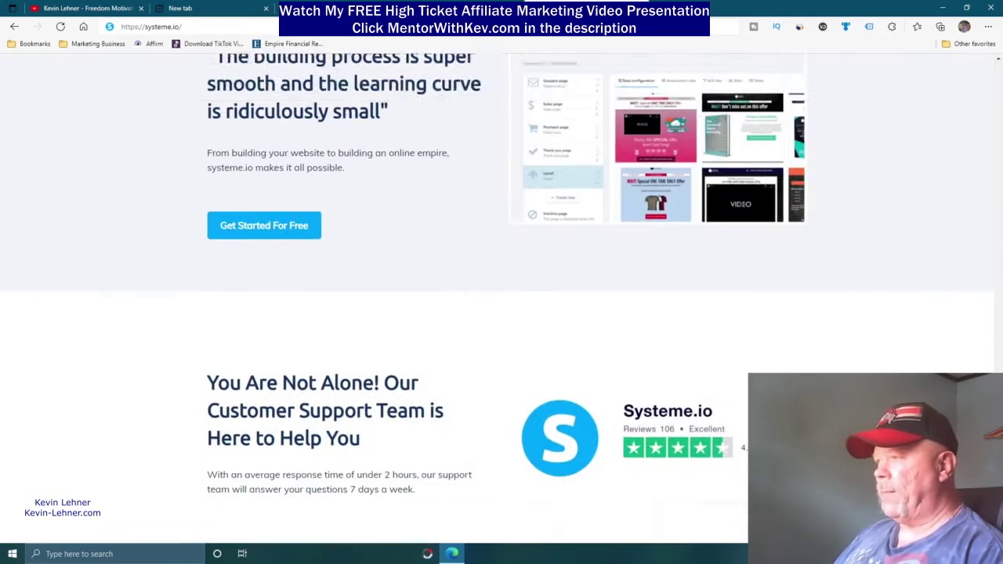
scroll(955, 325, "up", 2)
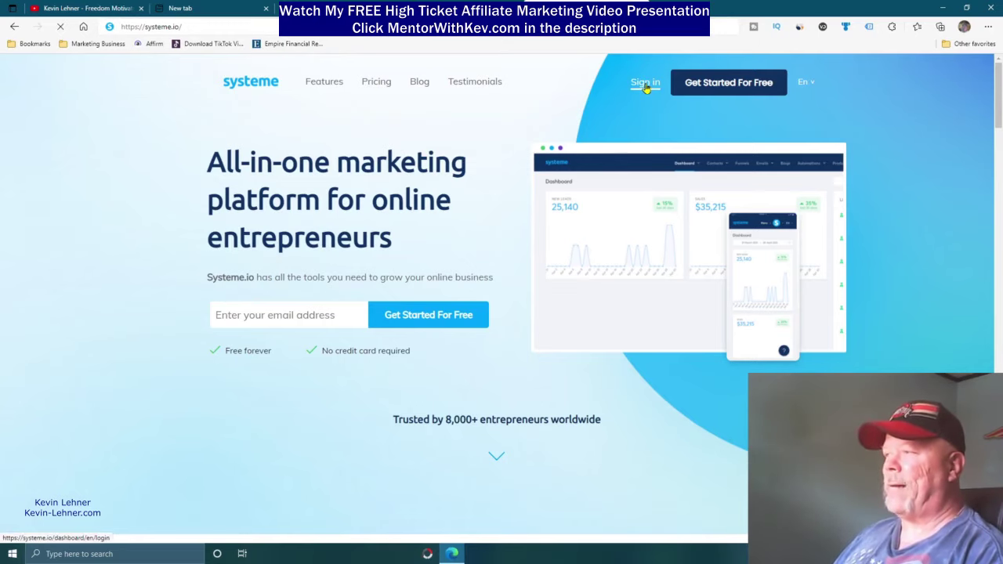
Sign in from the homepage to reach the dashboard with 52 new leads and $0 sales
left_click(645, 83)
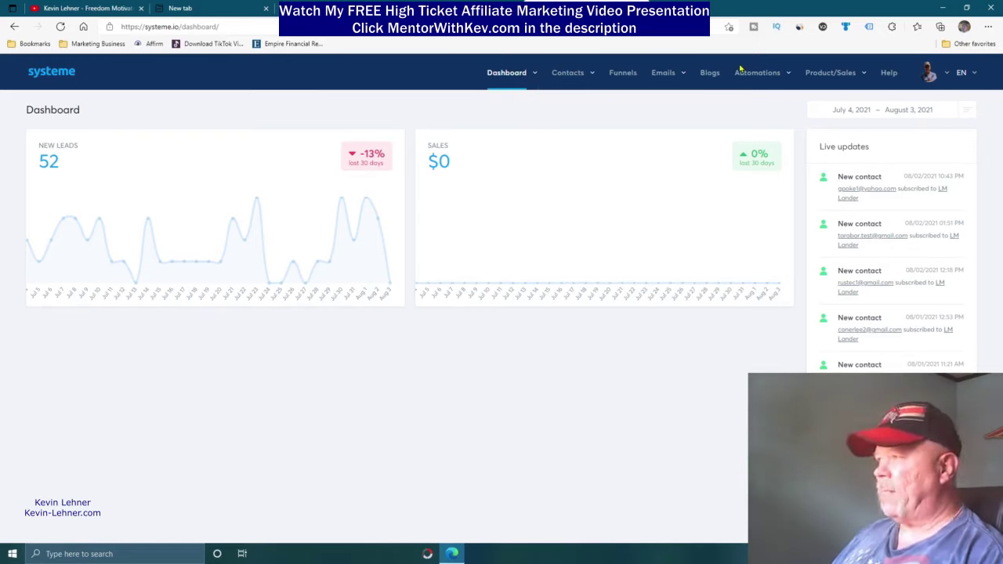
mouse_move(823, 78)
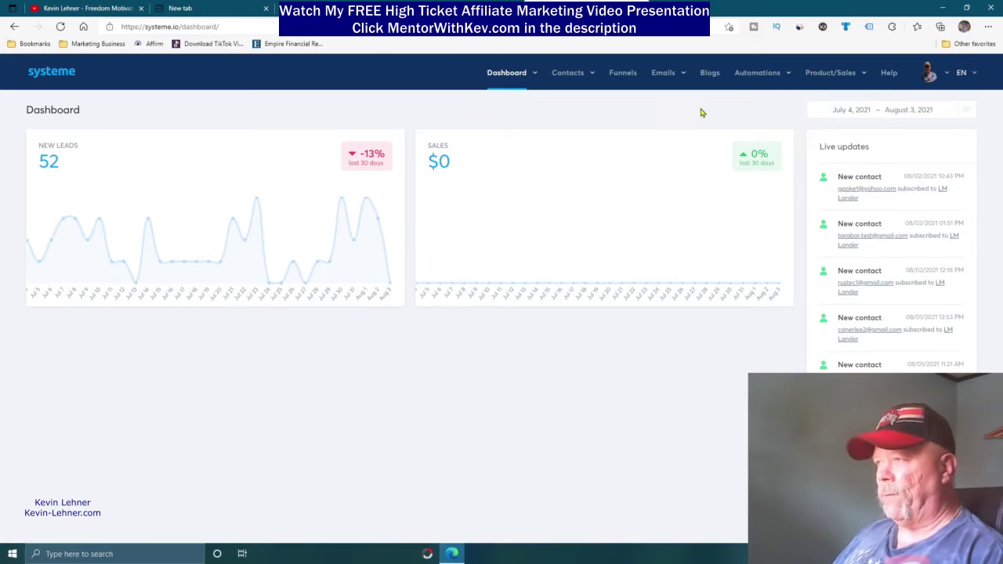
mouse_move(511, 78)
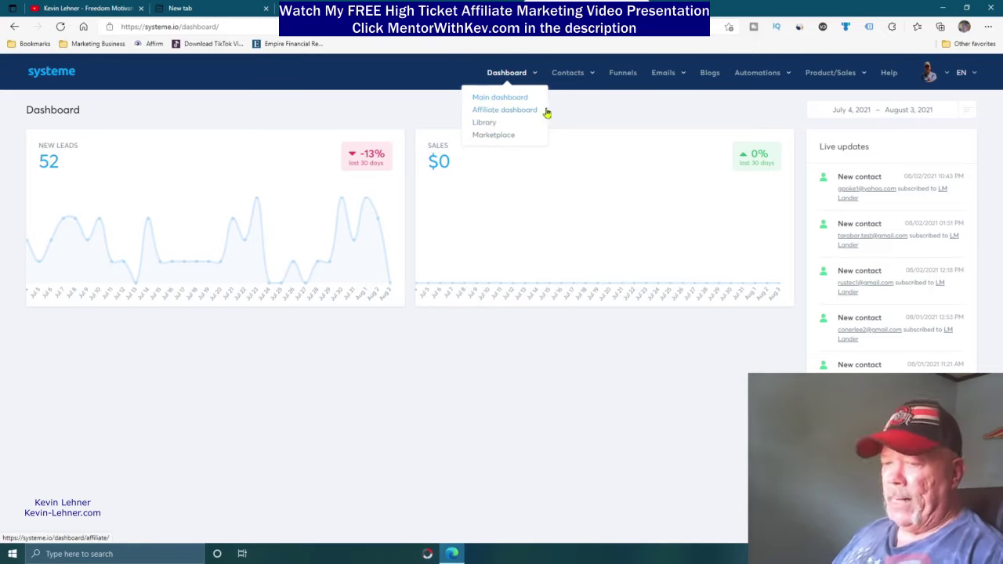
mouse_move(569, 76)
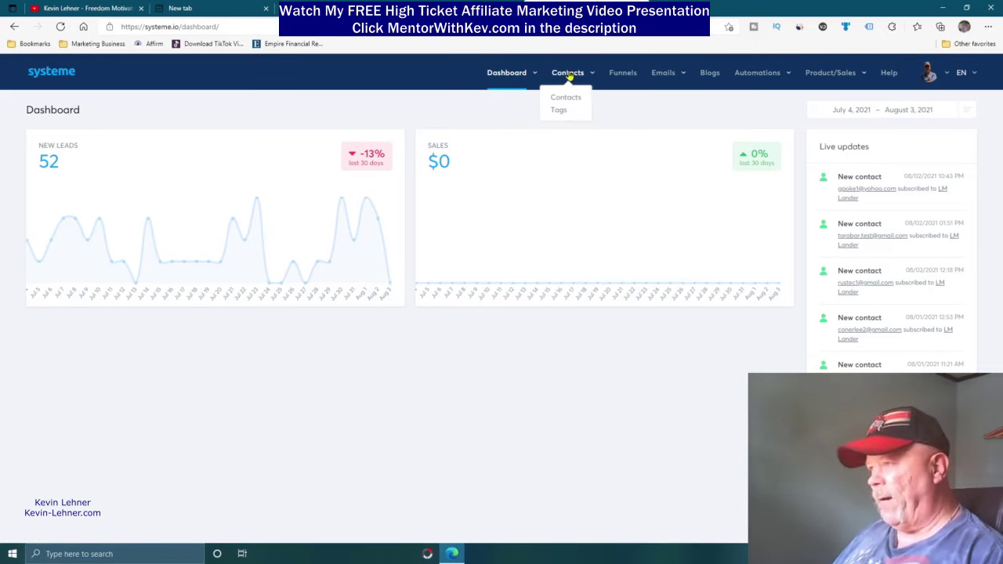
mouse_move(680, 89)
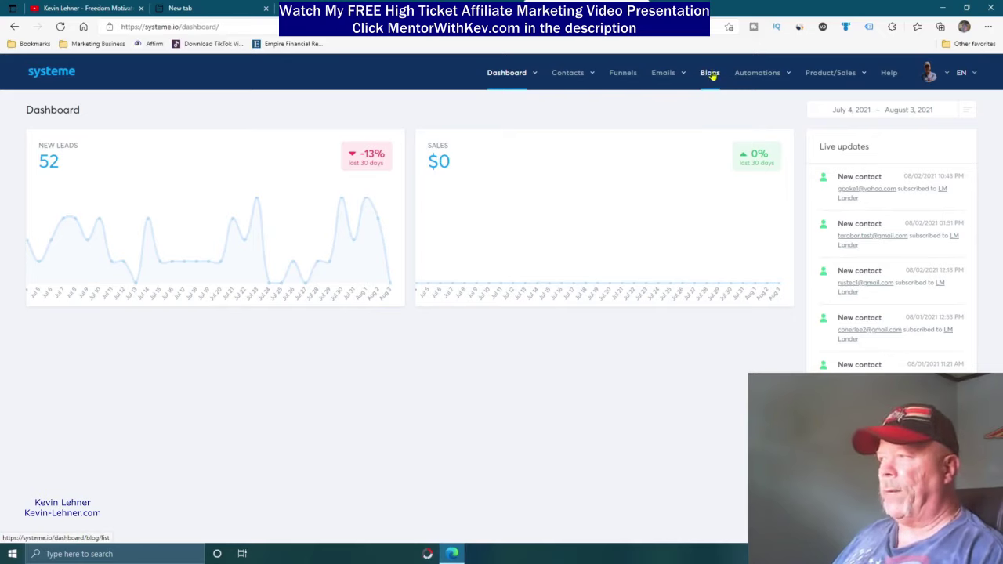
mouse_move(757, 75)
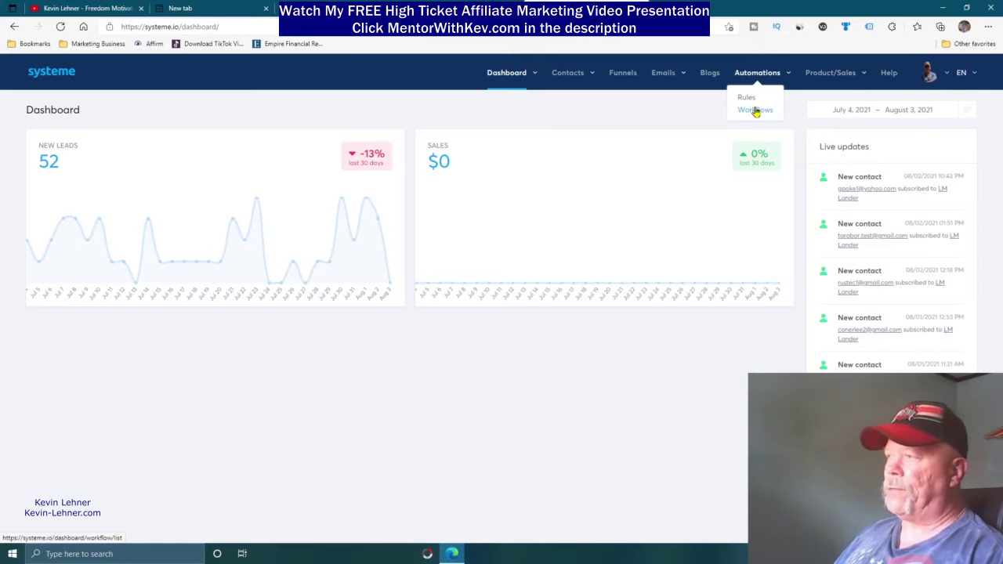
Start a new funnel from the Funnels list and name it 'test'
left_click(623, 73)
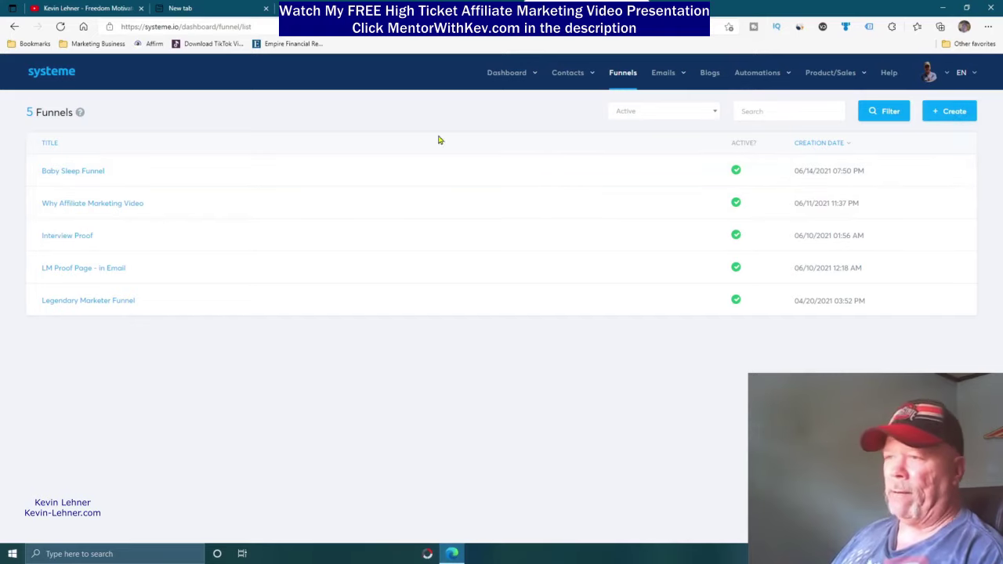
left_click(953, 112)
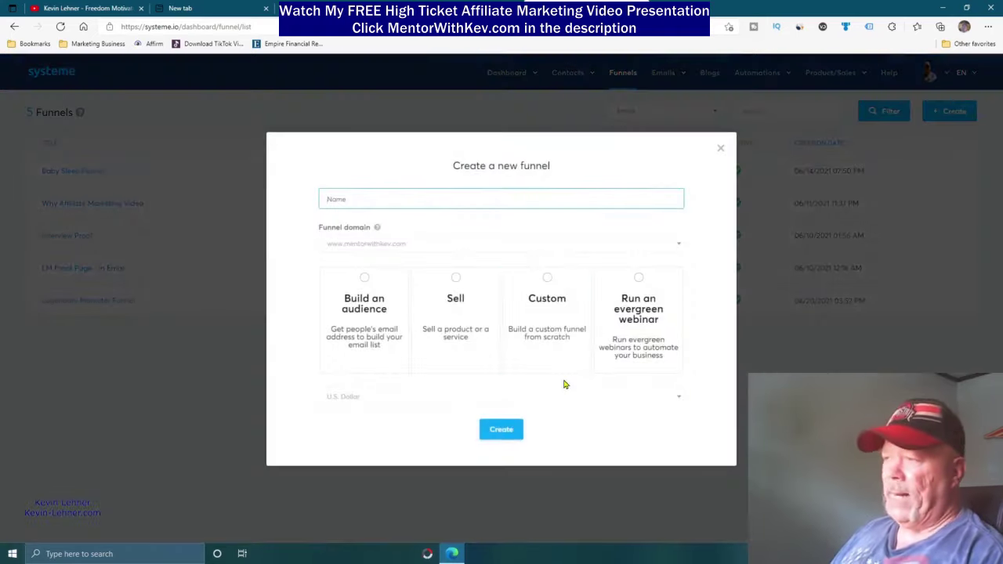
left_click(387, 202)
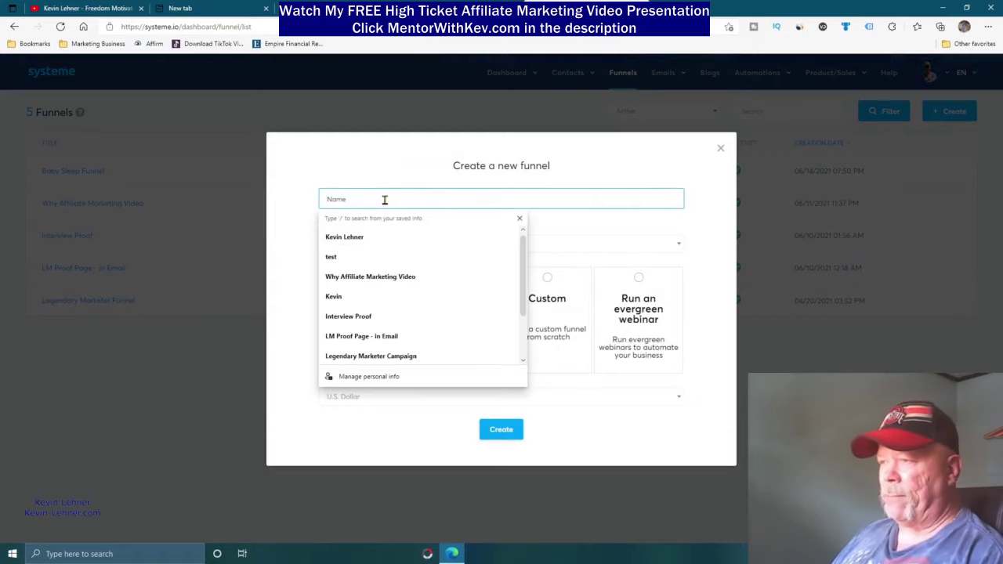
type("test")
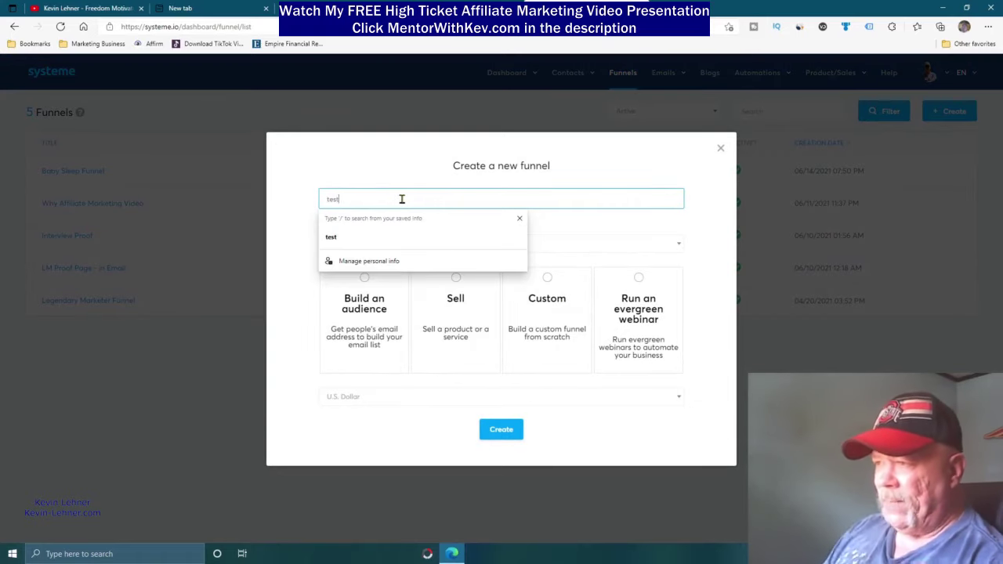
left_click(427, 154)
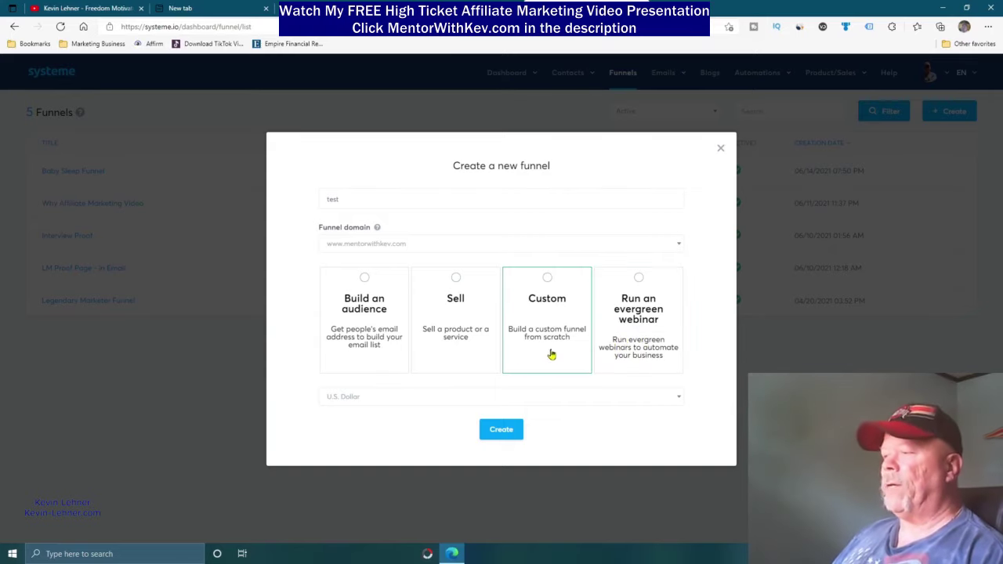
Make it a Custom funnel and keep U.S. Dollar as the currency
left_click(547, 278)
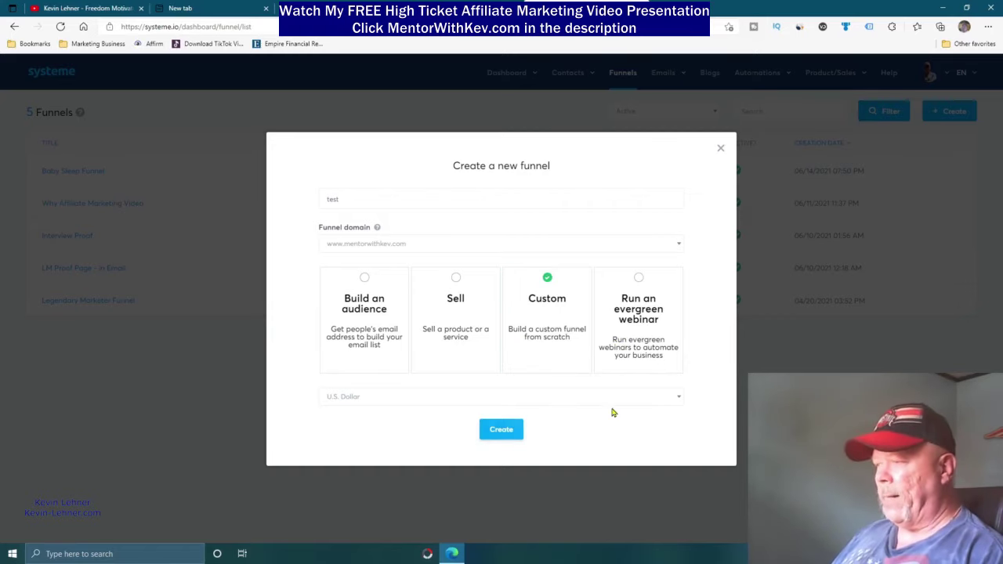
left_click(673, 403)
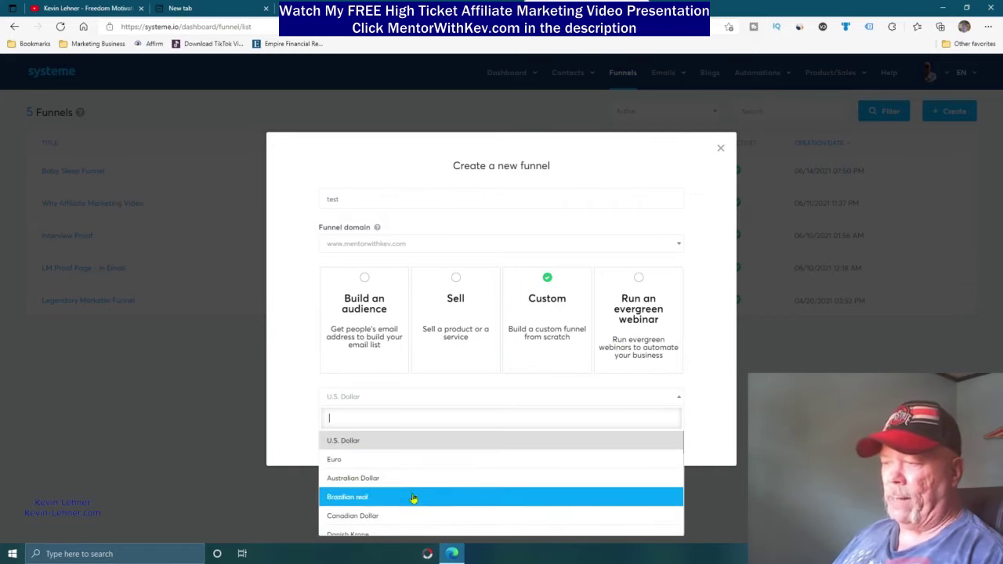
scroll(459, 477, "down", 5)
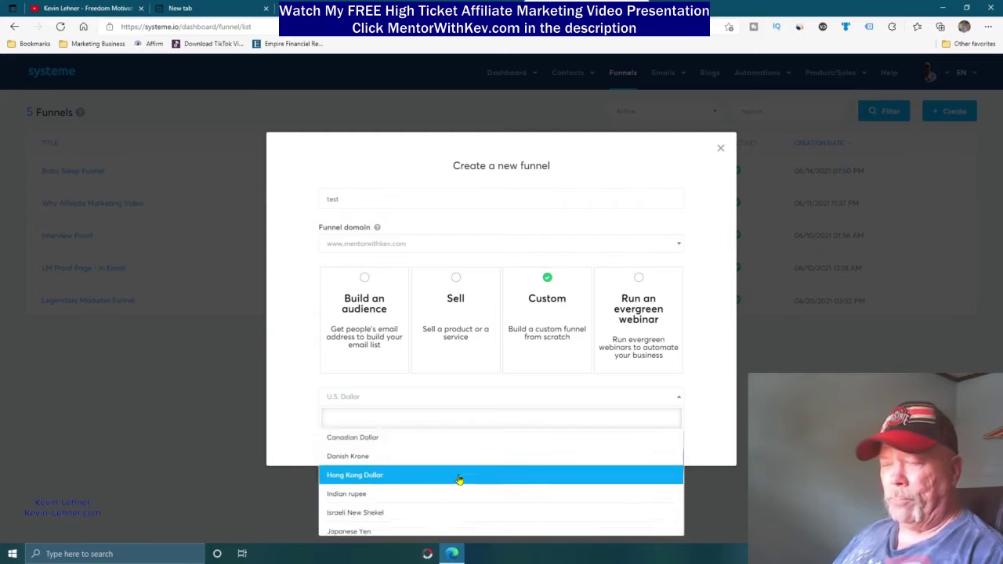
scroll(459, 477, "down", 3)
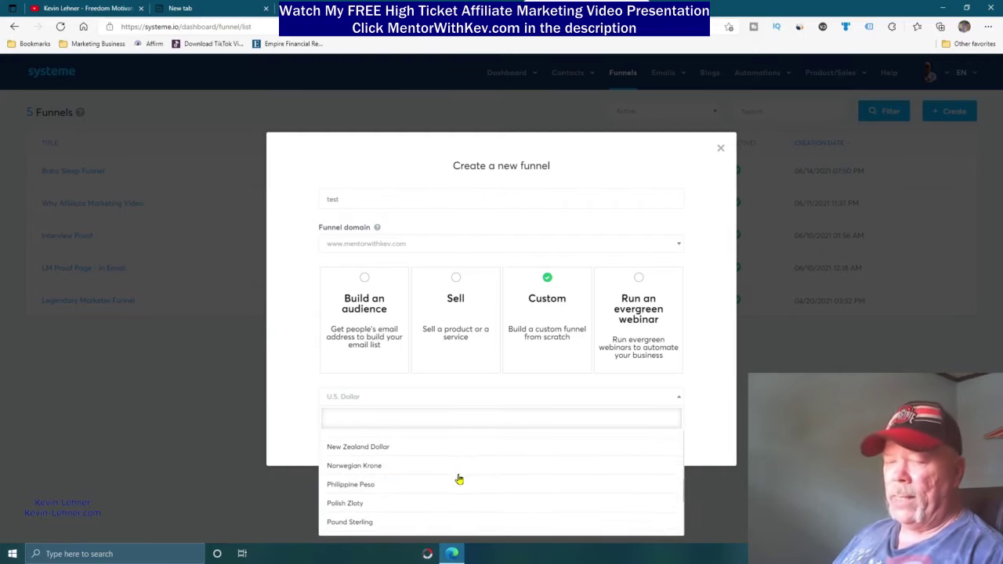
scroll(459, 478, "down", 3)
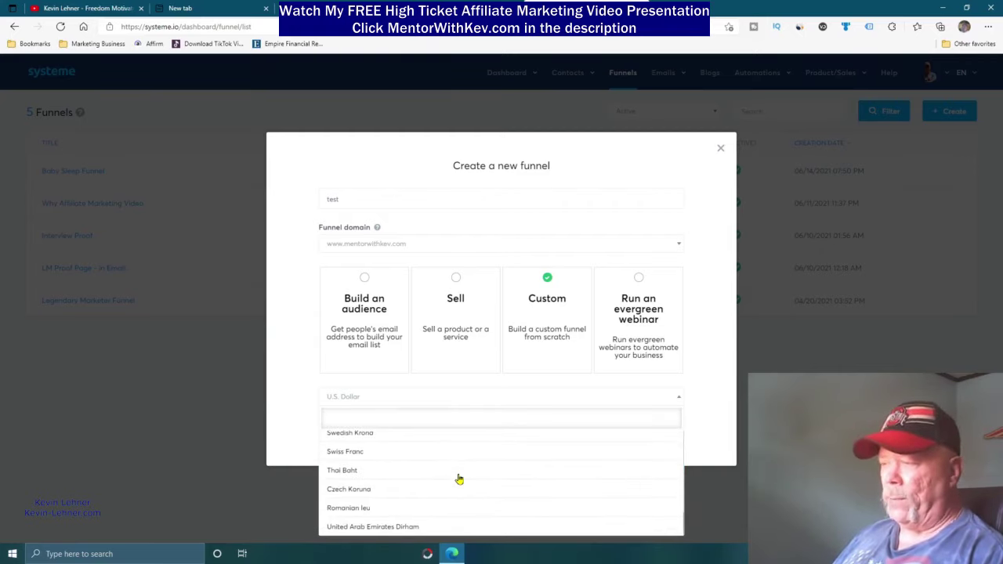
left_click(298, 376)
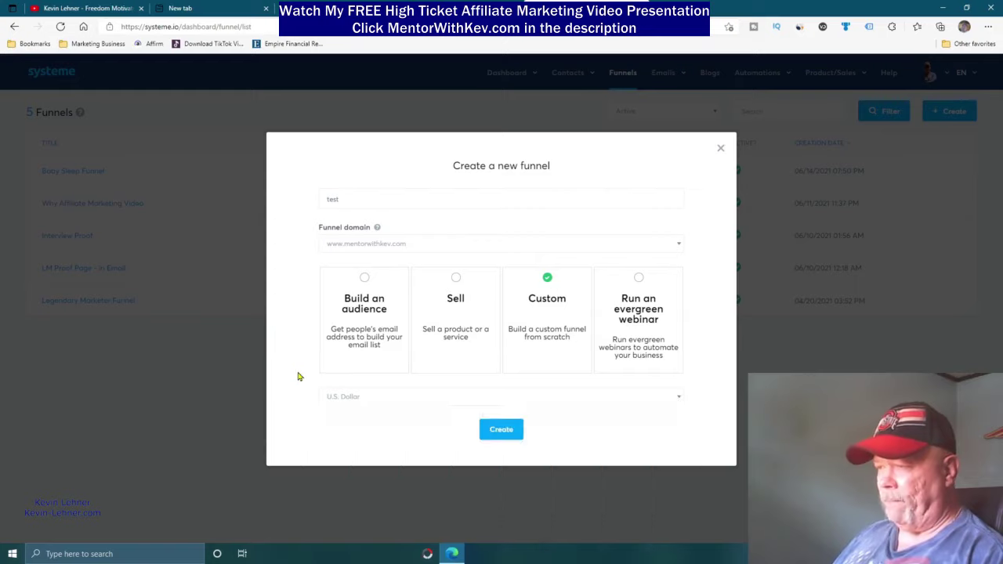
Create the 'test' funnel, opening its page with only the default inactive page
left_click(502, 430)
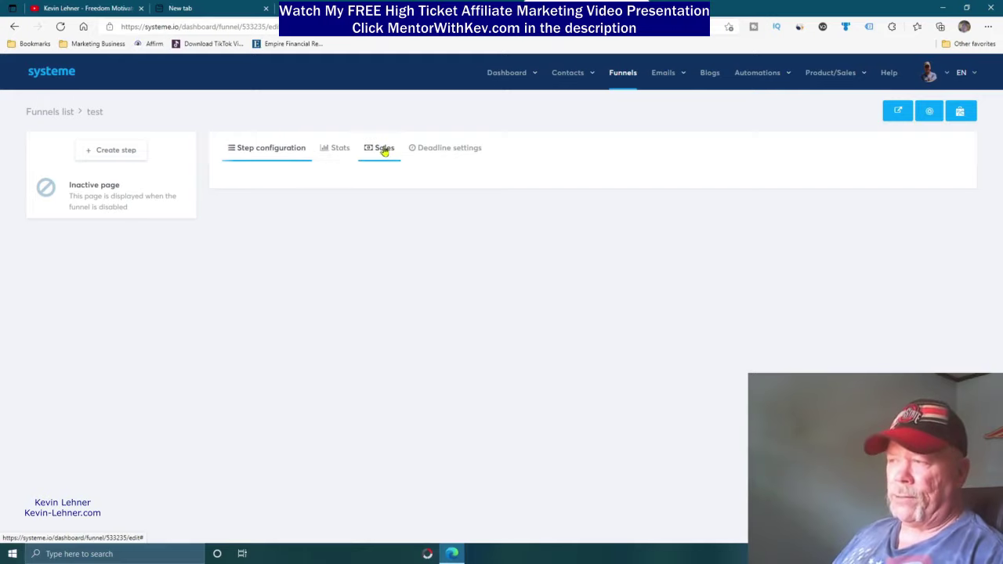
mouse_move(828, 78)
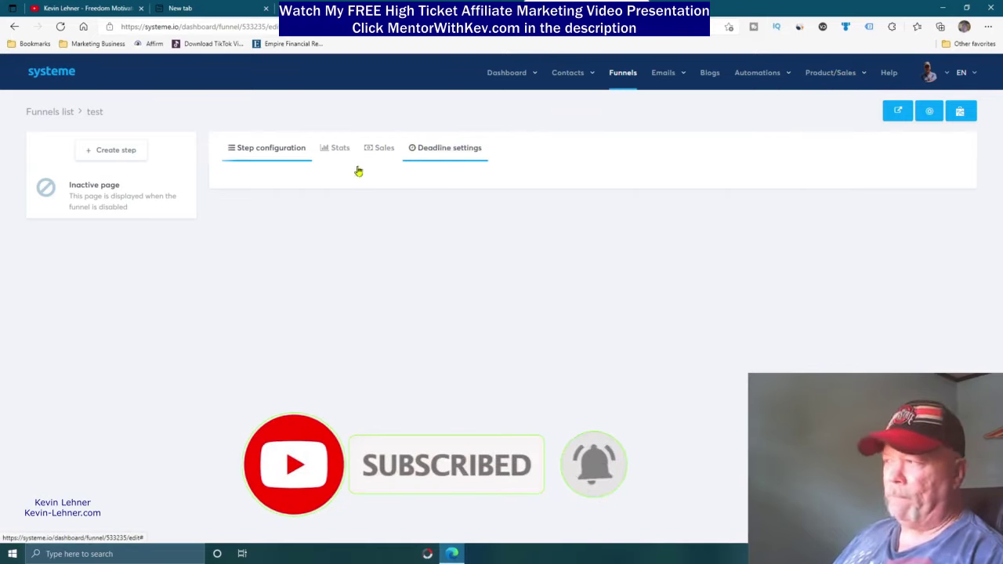
Add a new funnel step and enter 'test' as its name
left_click(116, 153)
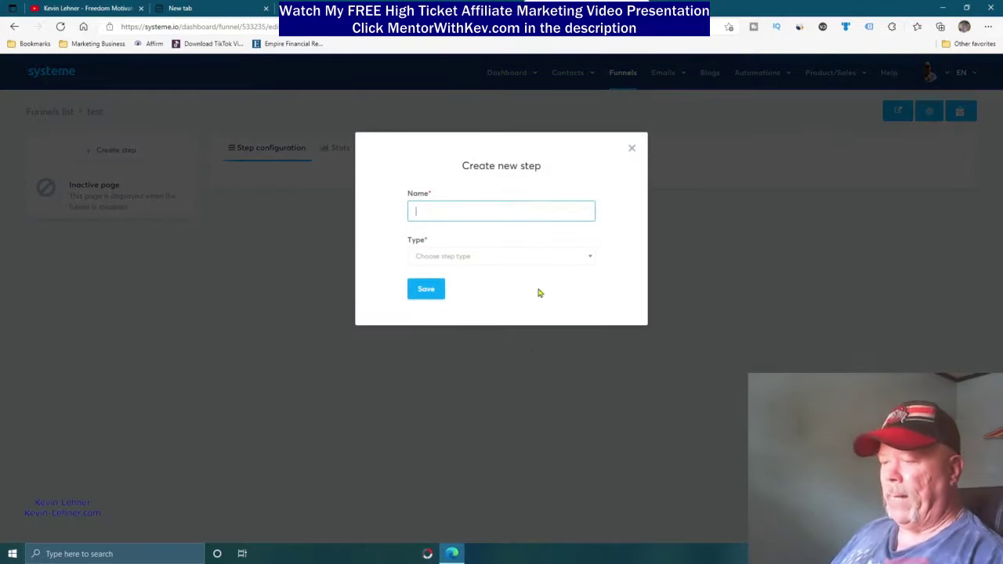
type("te")
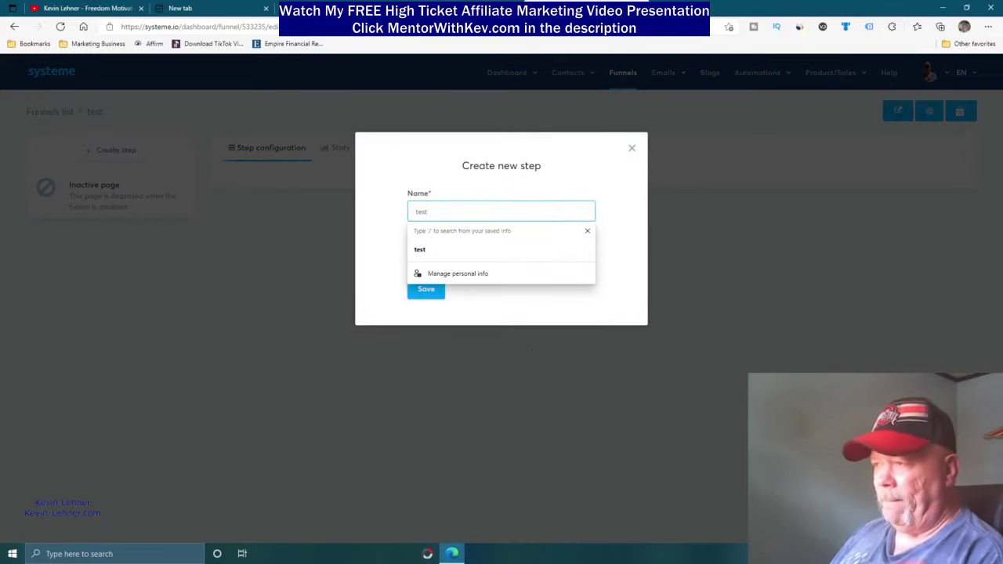
type("st")
left_click(376, 158)
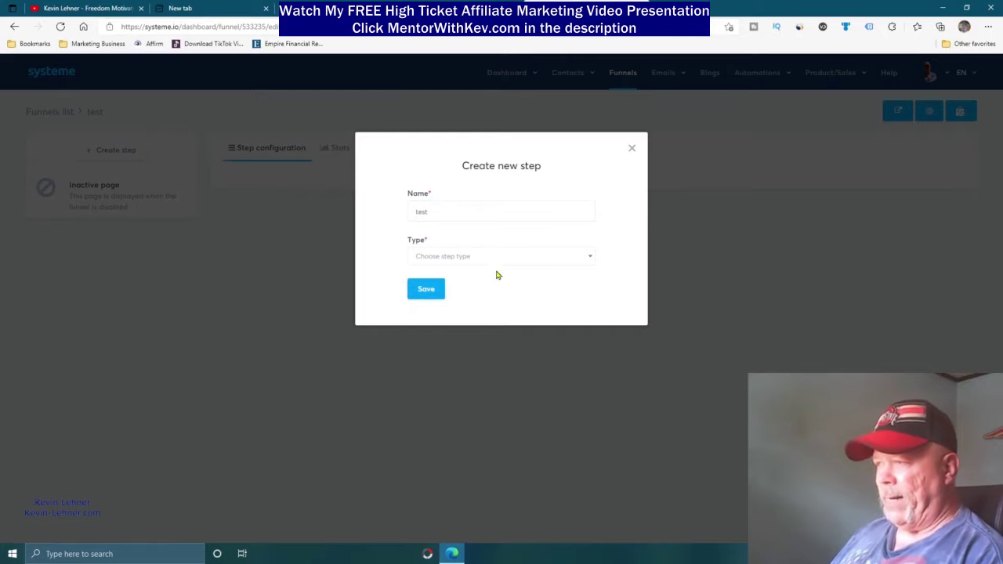
Choose Squeeze page from the step type list and save the 'test' step
left_click(589, 260)
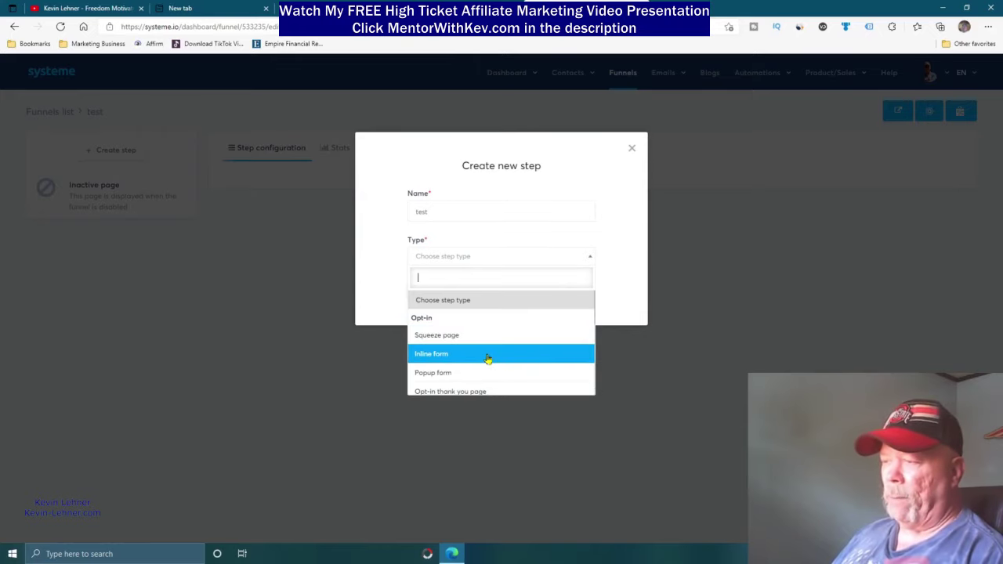
scroll(487, 358, "down", 2)
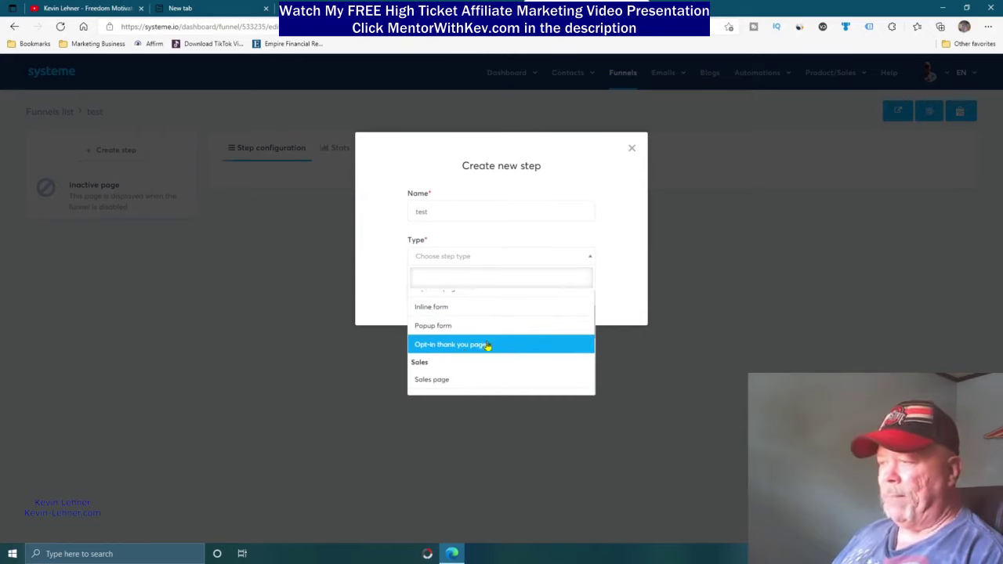
scroll(509, 341, "down", 2)
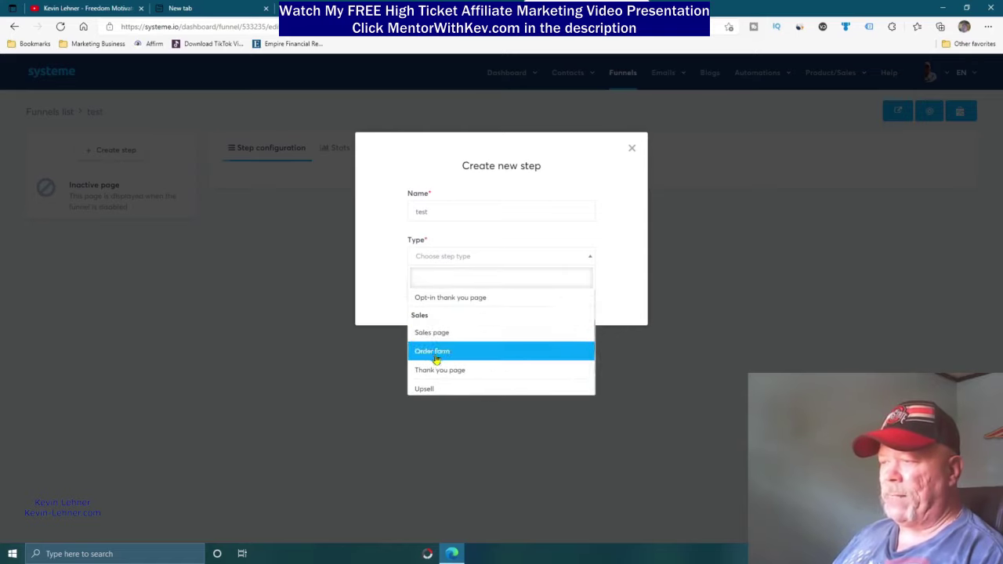
scroll(446, 354, "down", 1)
scroll(455, 370, "down", 1)
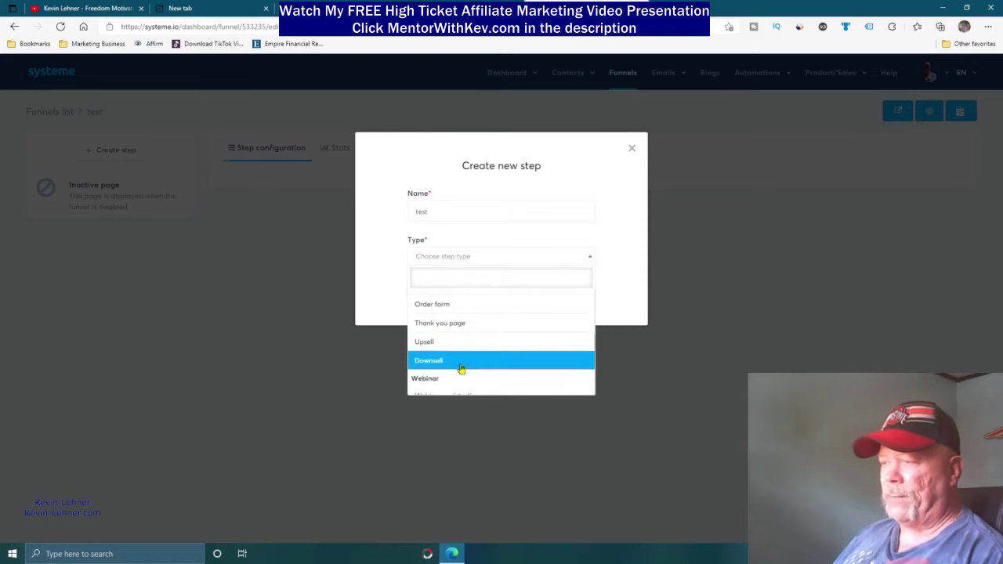
scroll(458, 370, "down", 2)
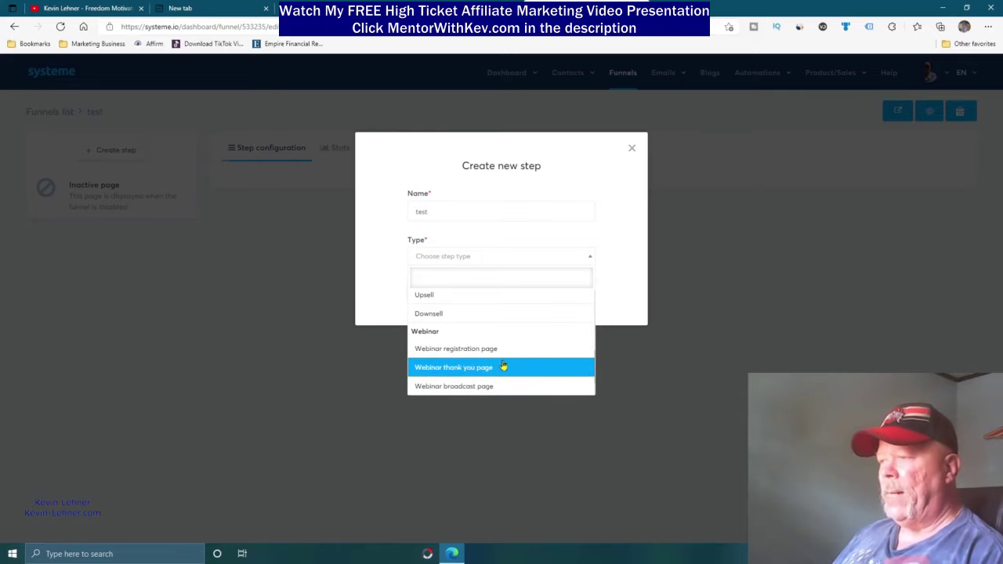
scroll(504, 366, "up", 6)
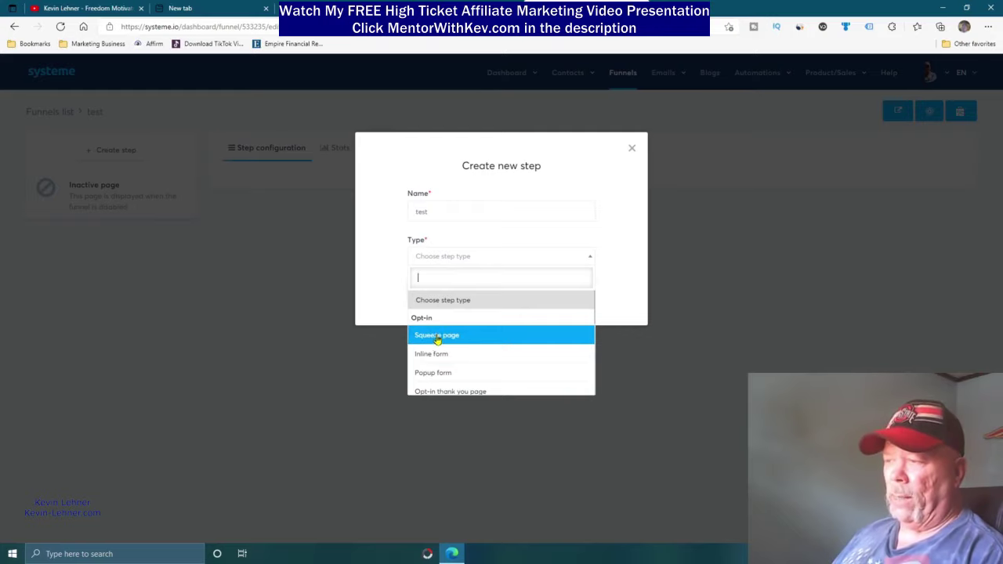
left_click(443, 337)
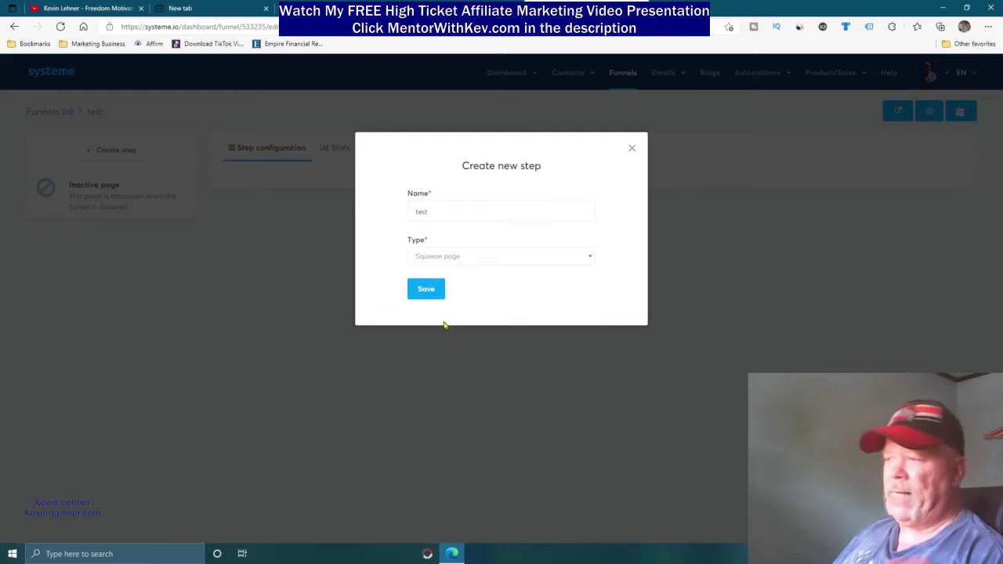
left_click(425, 290)
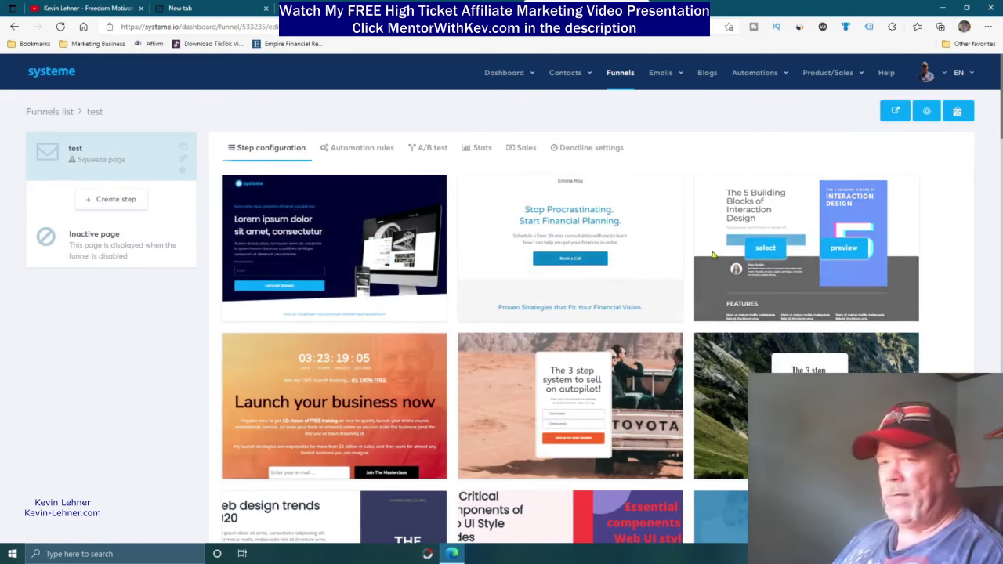
Select the forest-road 'The 3 step system to sell on autopilot!' template from the gallery
scroll(713, 254, "down", 1)
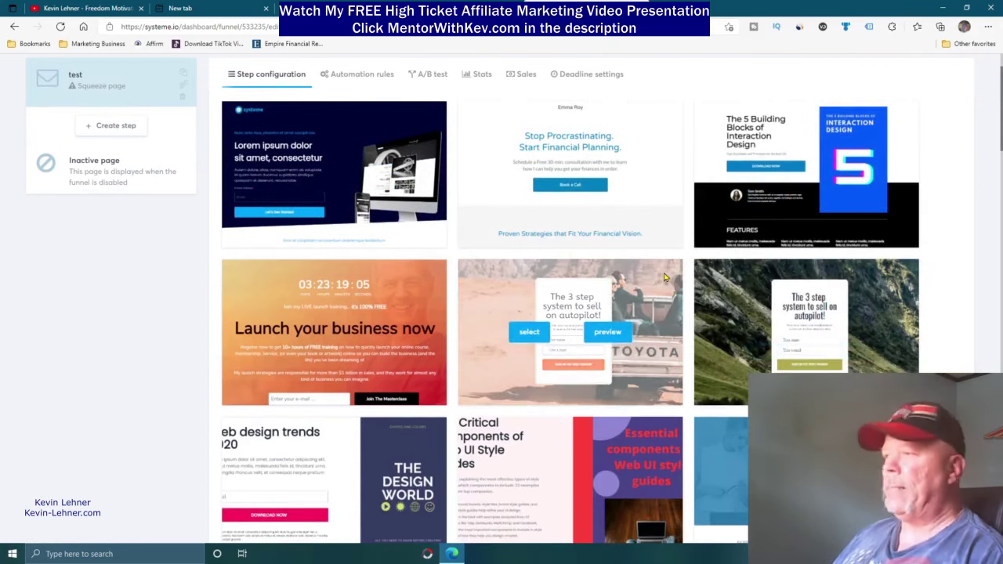
scroll(664, 277, "down", 2)
scroll(669, 278, "down", 7)
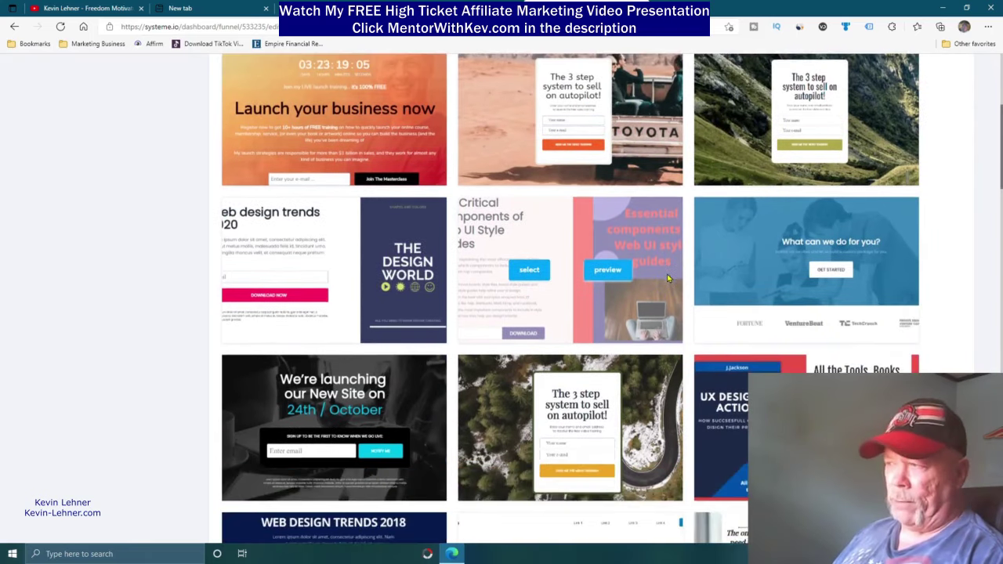
scroll(670, 274, "down", 6)
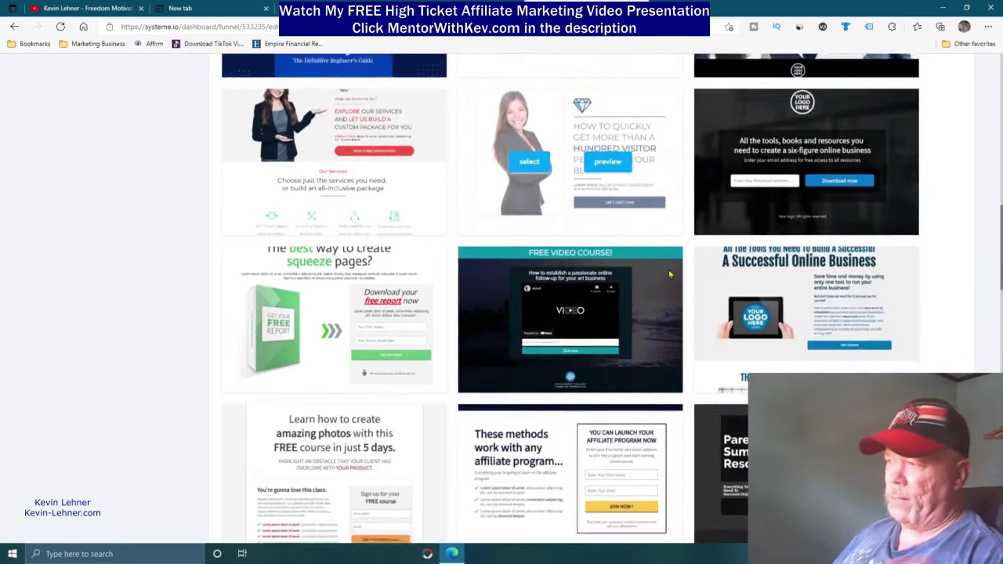
scroll(670, 274, "down", 8)
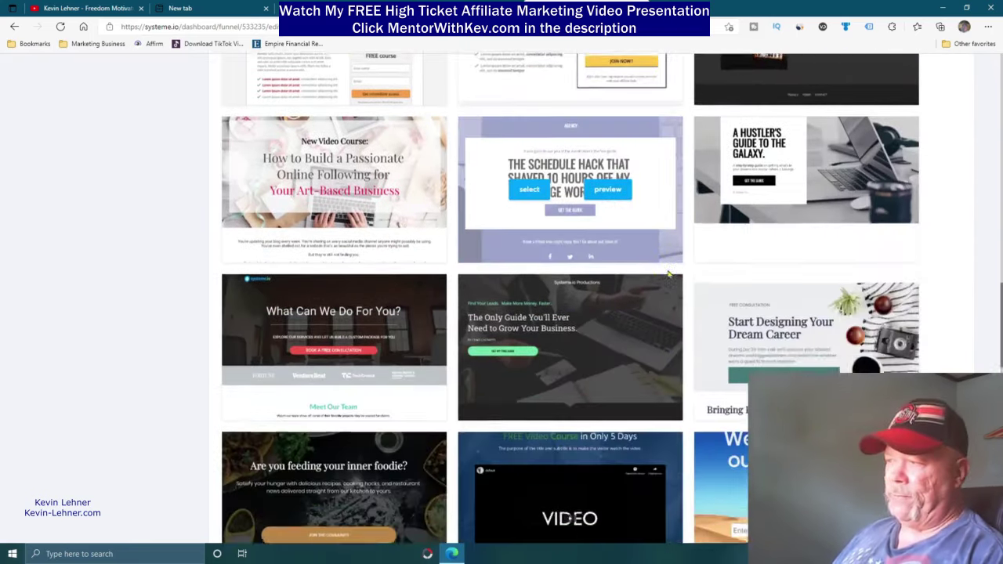
scroll(670, 272, "down", 8)
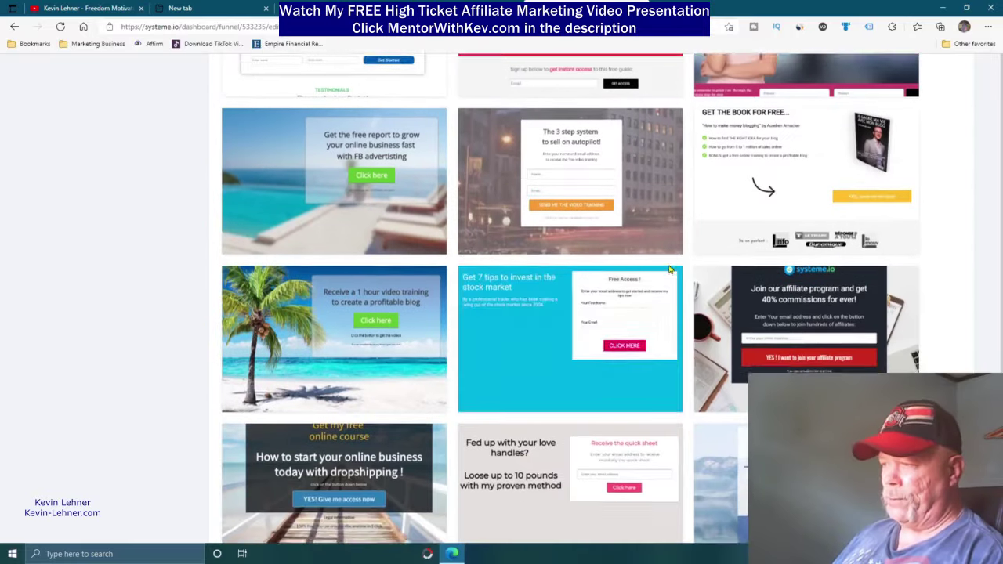
scroll(669, 266, "up", 3)
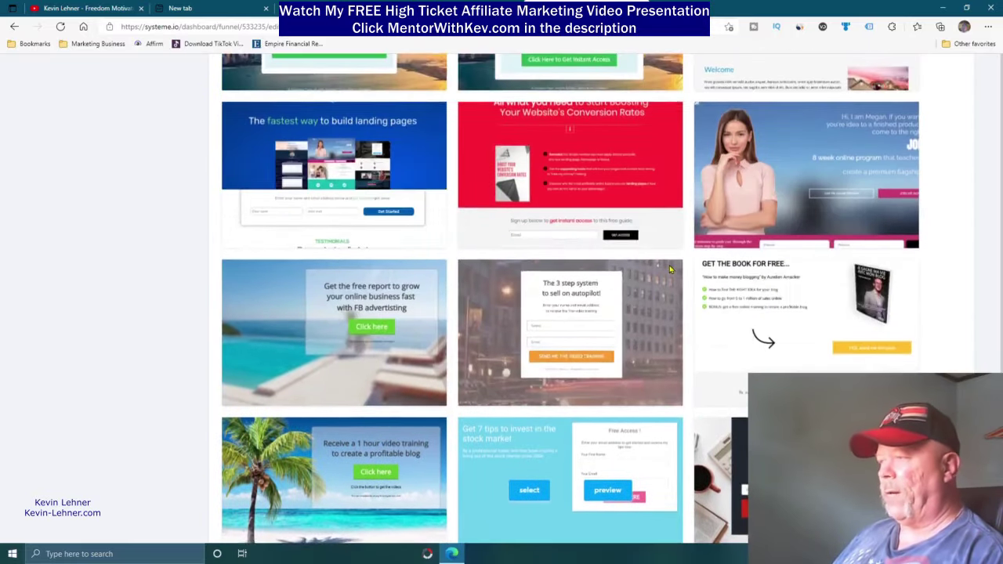
scroll(669, 266, "down", 3)
mouse_move(305, 421)
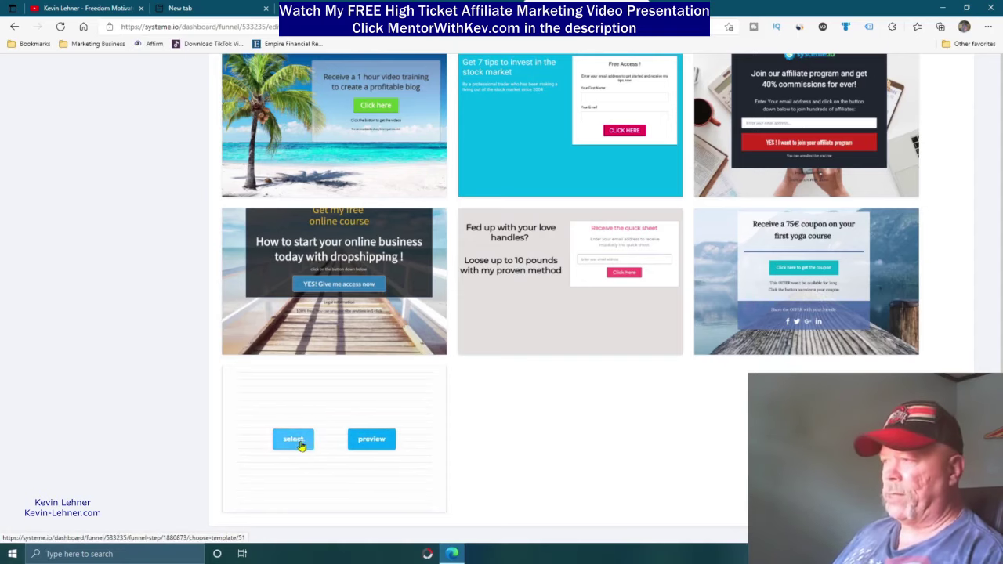
scroll(661, 339, "up", 10)
scroll(661, 339, "up", 15)
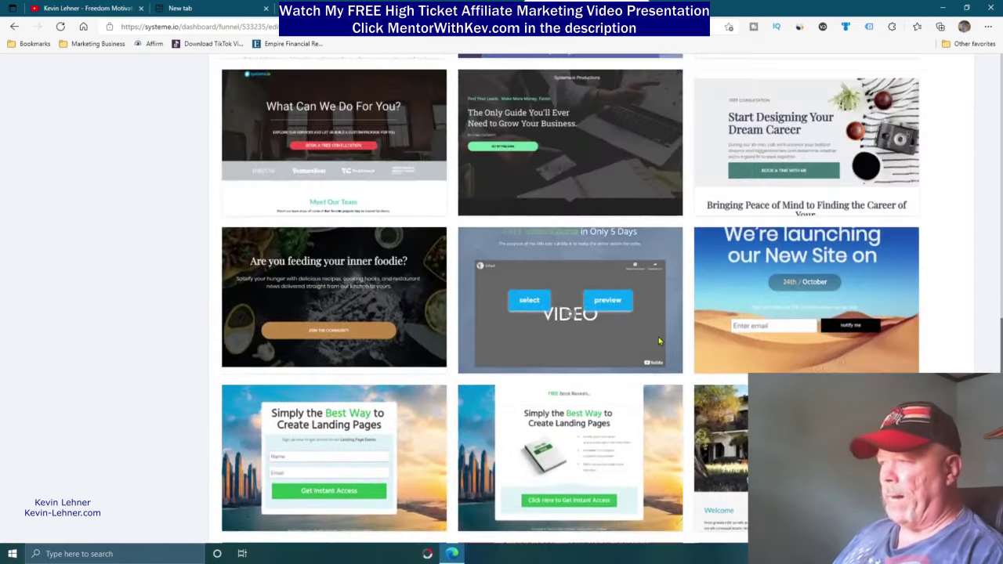
scroll(660, 341, "up", 5)
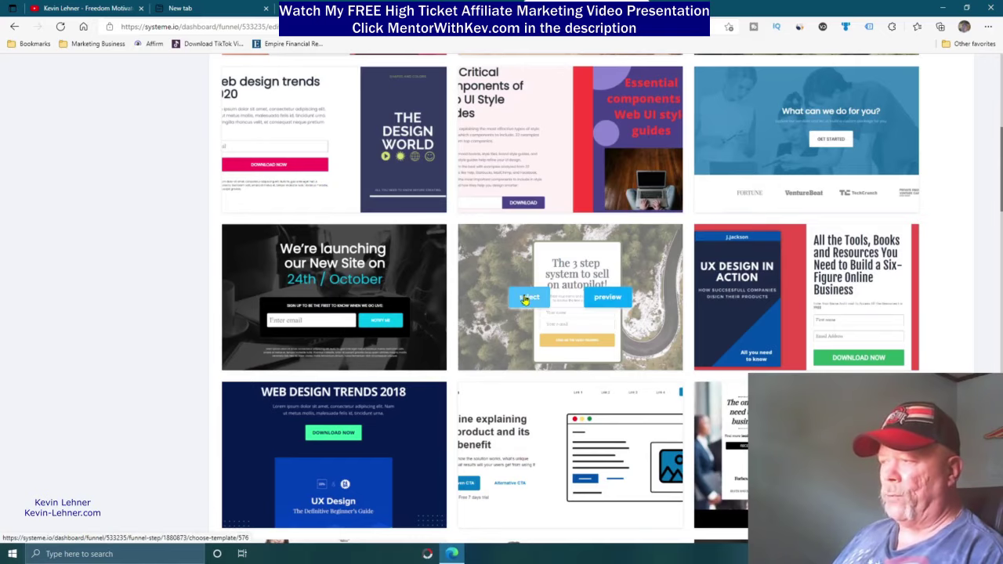
left_click(528, 299)
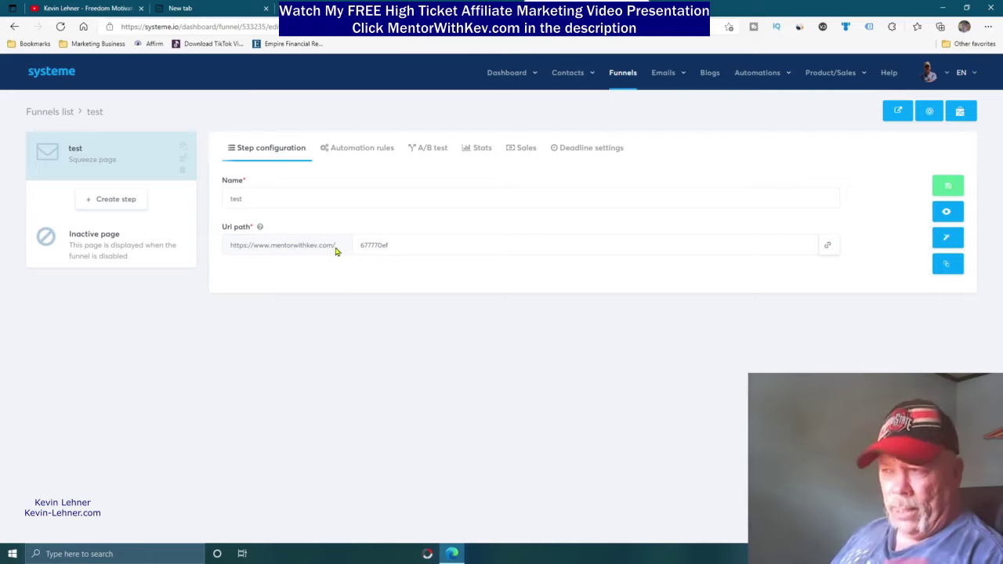
left_click(398, 245)
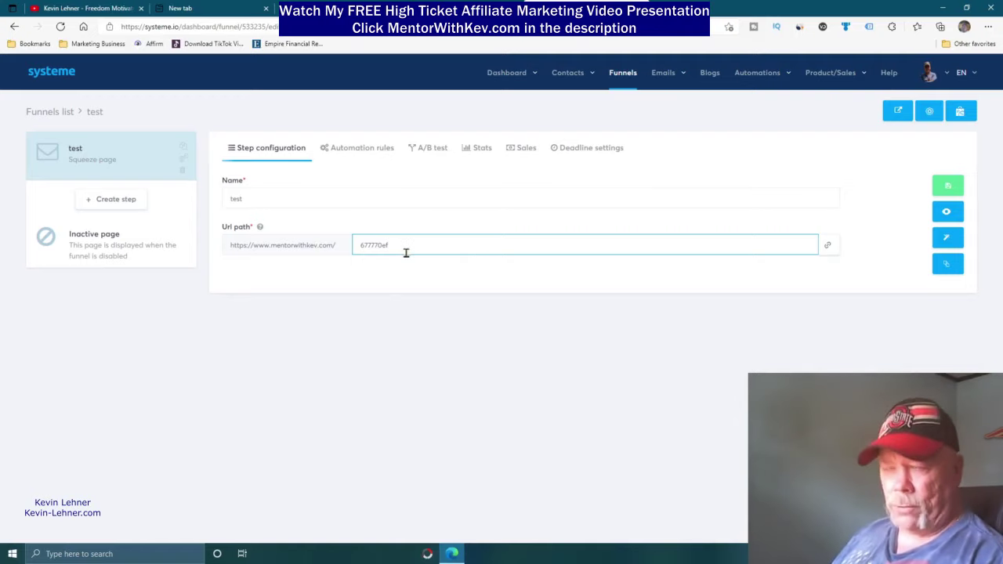
left_click(482, 273)
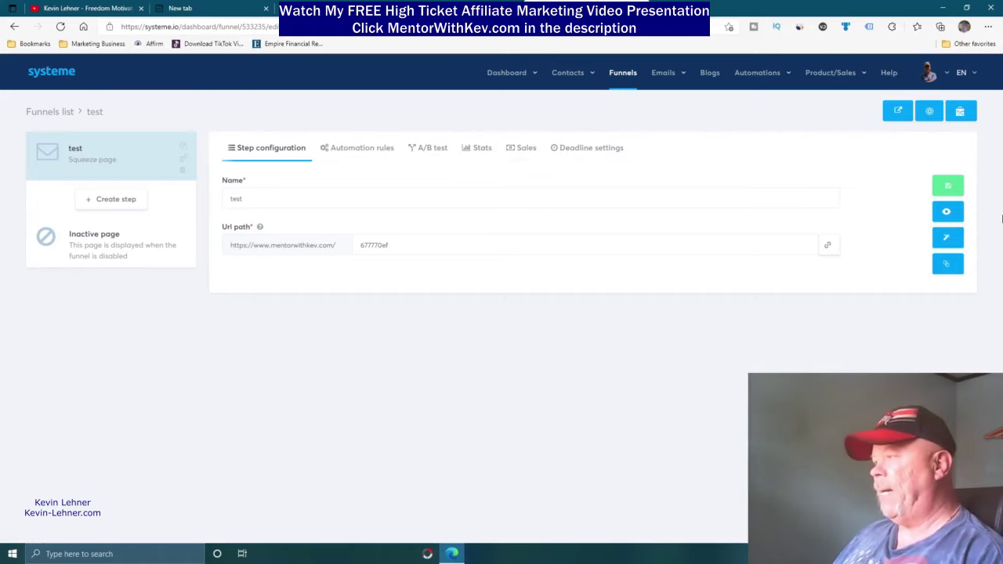
Edit the test squeeze page, browsing the Elements and Blocks panels in the editor
left_click(951, 239)
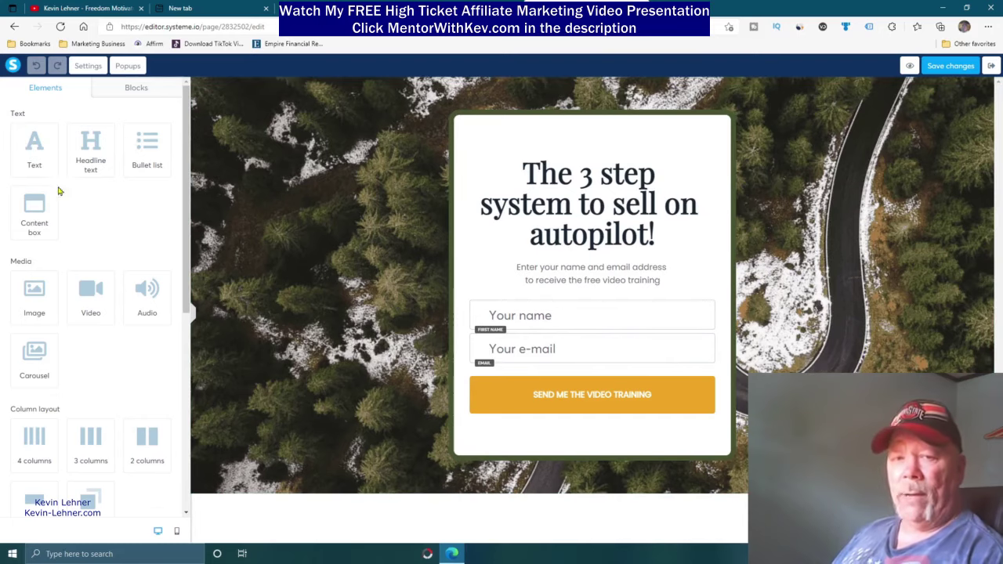
scroll(66, 212, "down", 4)
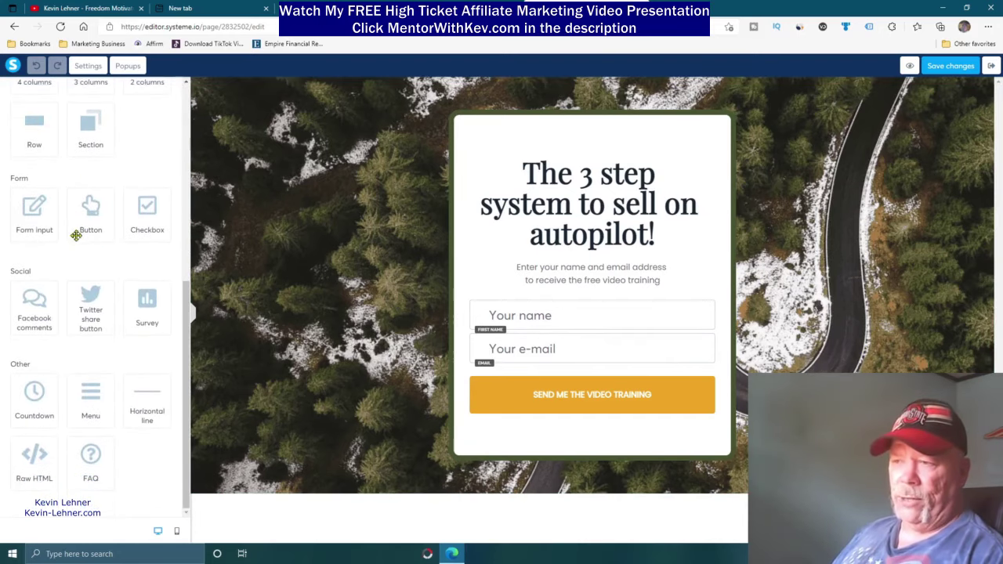
scroll(76, 211, "up", 1)
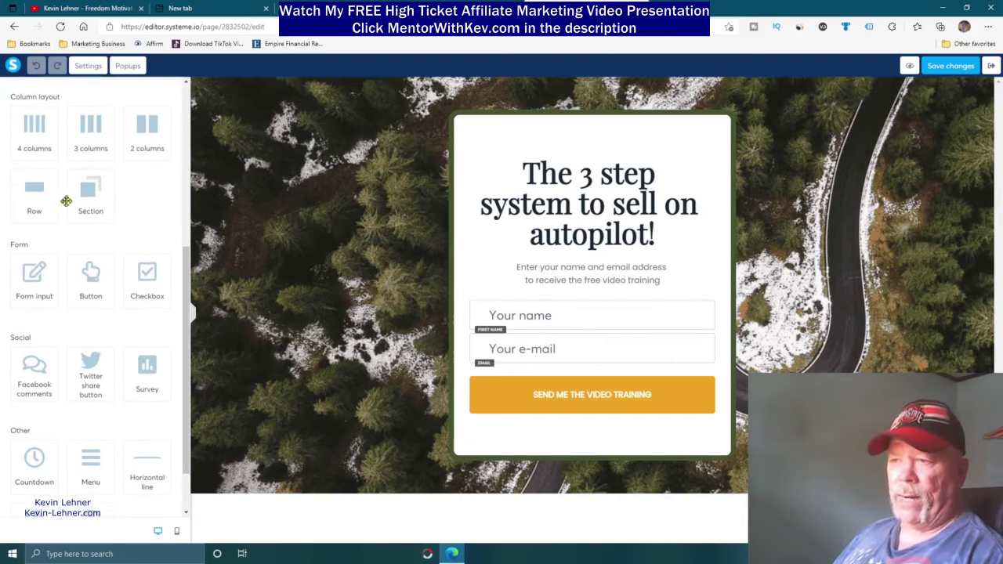
scroll(76, 209, "up", 3)
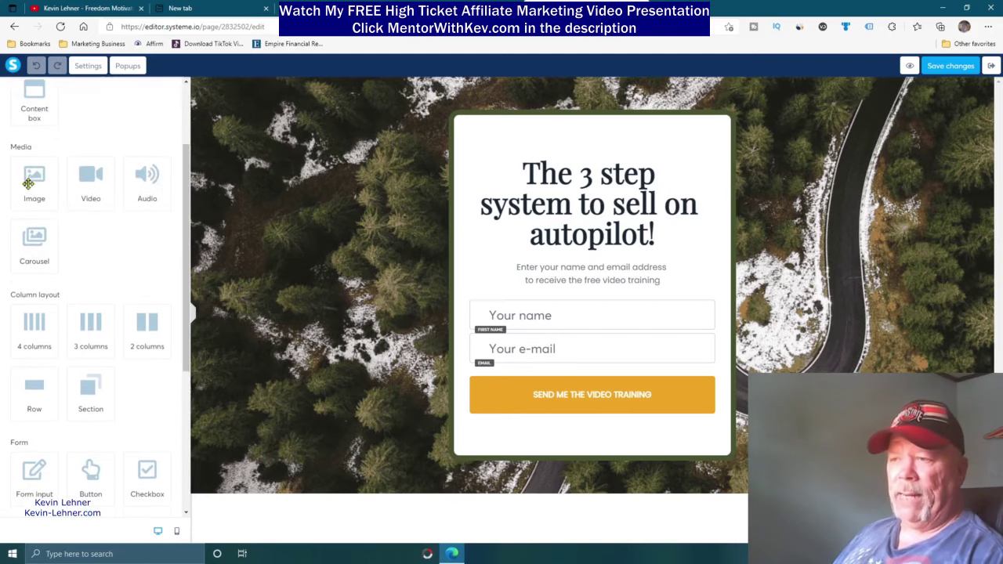
scroll(123, 199, "up", 2)
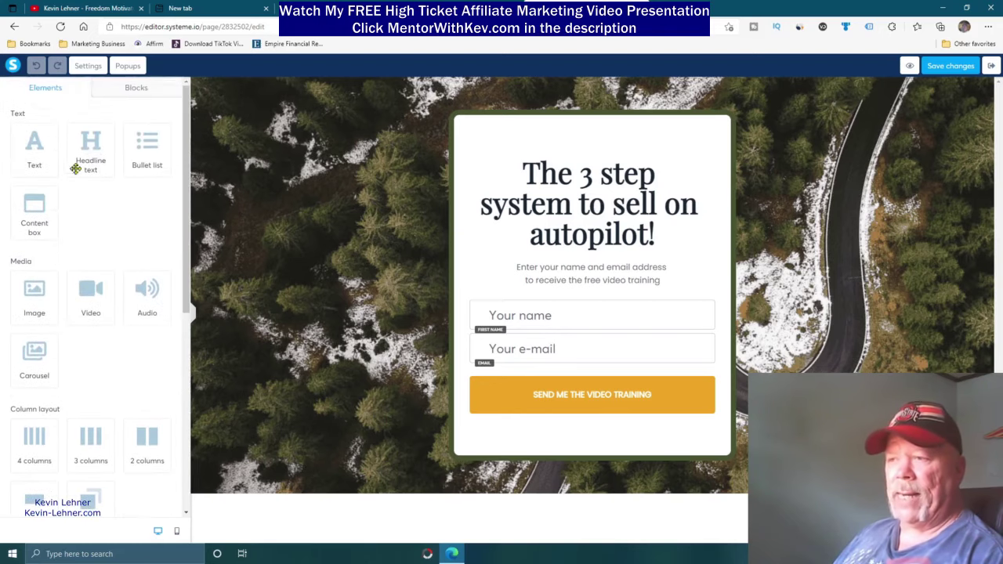
scroll(126, 183, "down", 4)
scroll(126, 184, "down", 2)
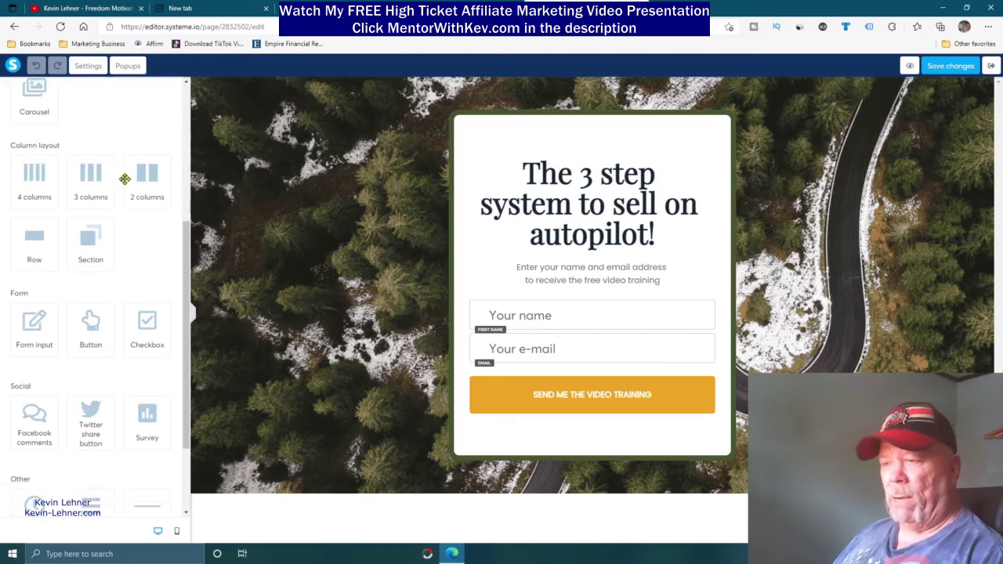
scroll(141, 272, "up", 6)
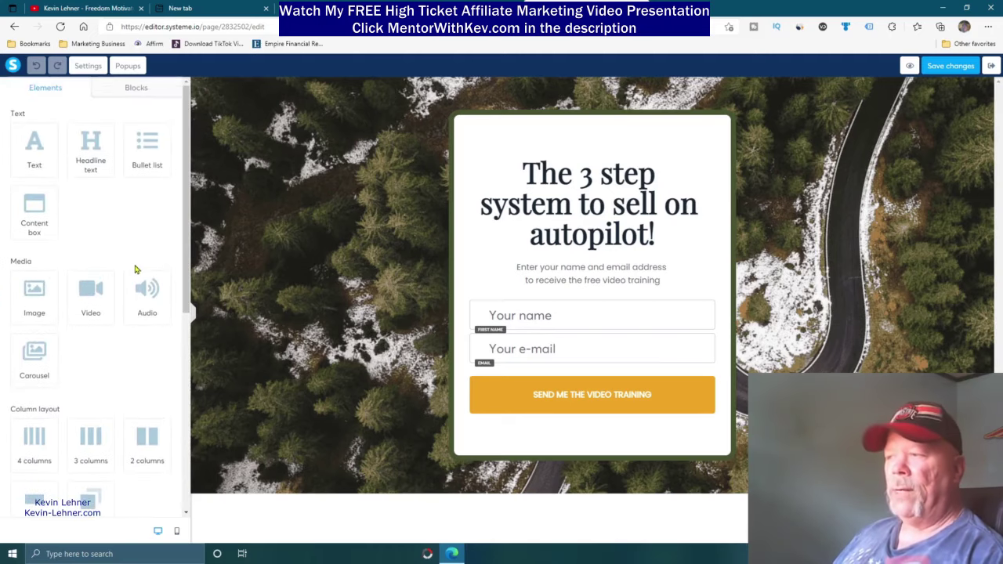
left_click(141, 87)
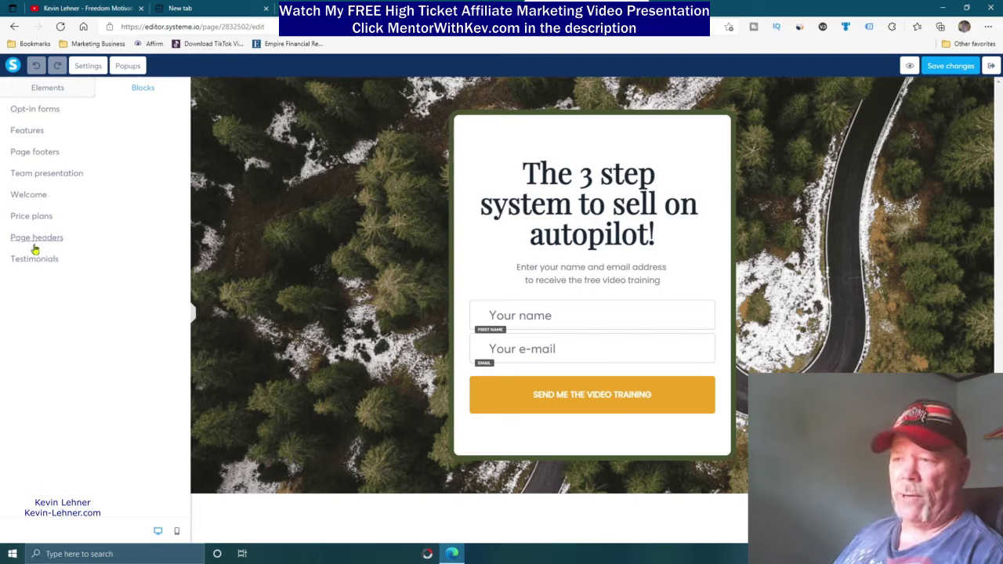
left_click(53, 88)
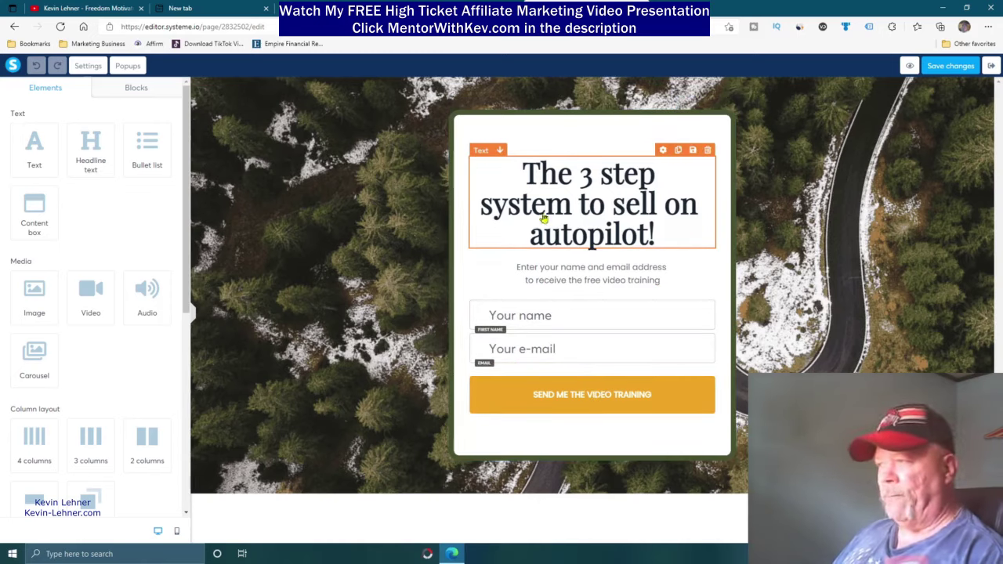
Replace the headline's opening 'The 3 step' with the words 'easy to edit'
double_click(586, 180)
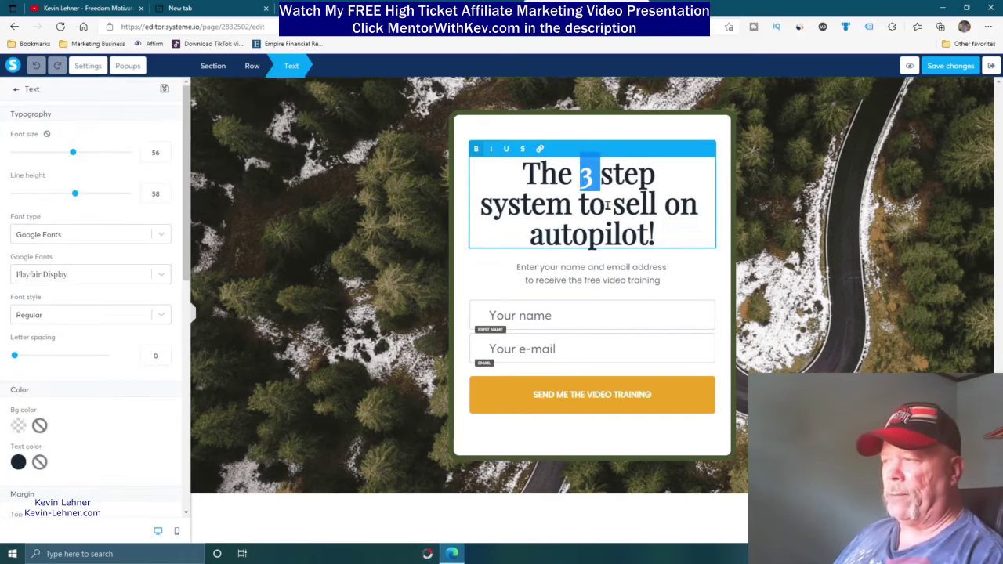
key("Left")
key("Left")
key("Left")
key("Left")
key("Left")
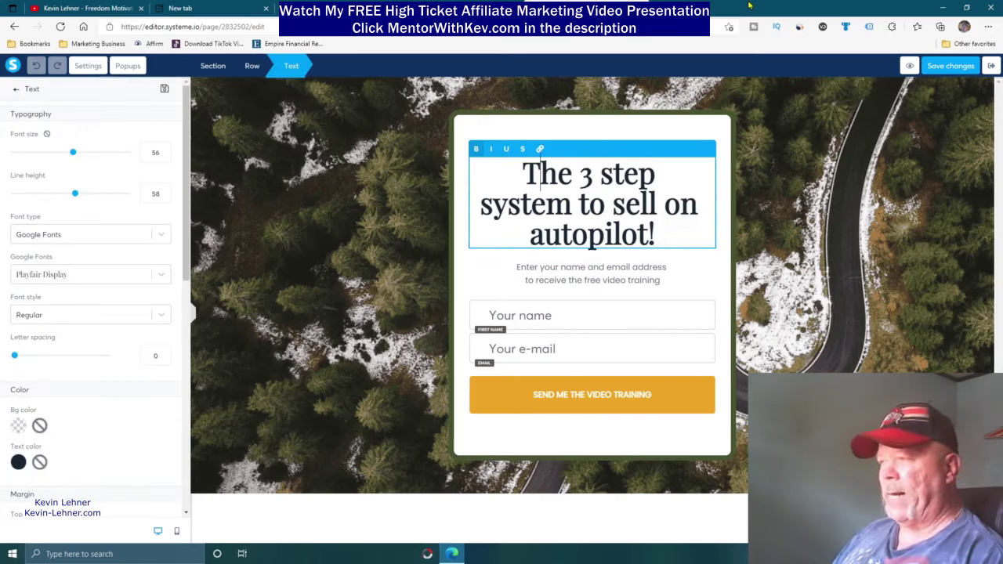
key("Delete")
key("Delete")
key("Delete")
key("Delete")
key("Delete")
key("Delete")
key("Delete")
key("Delete")
key("Delete")
key("Delete")
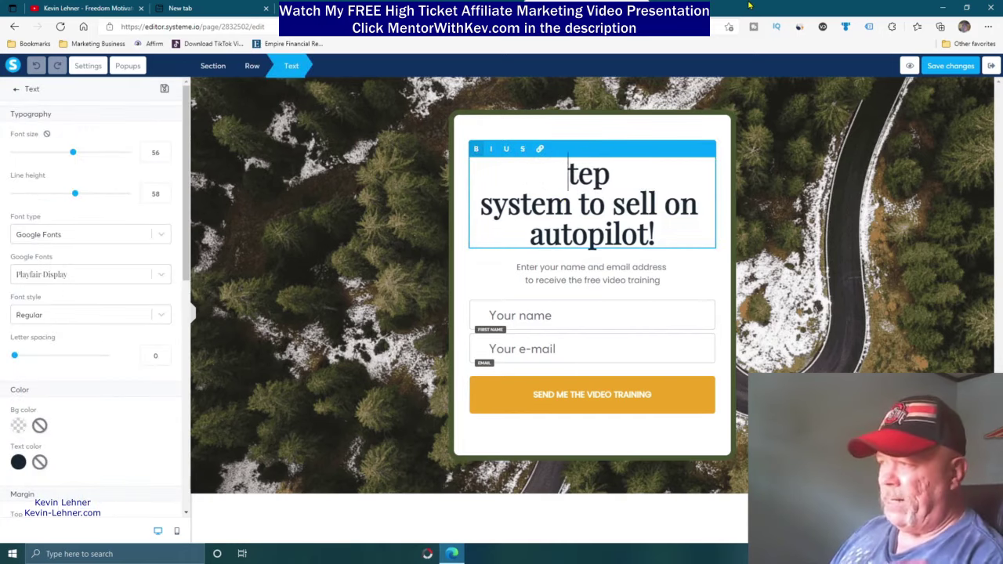
type("ea")
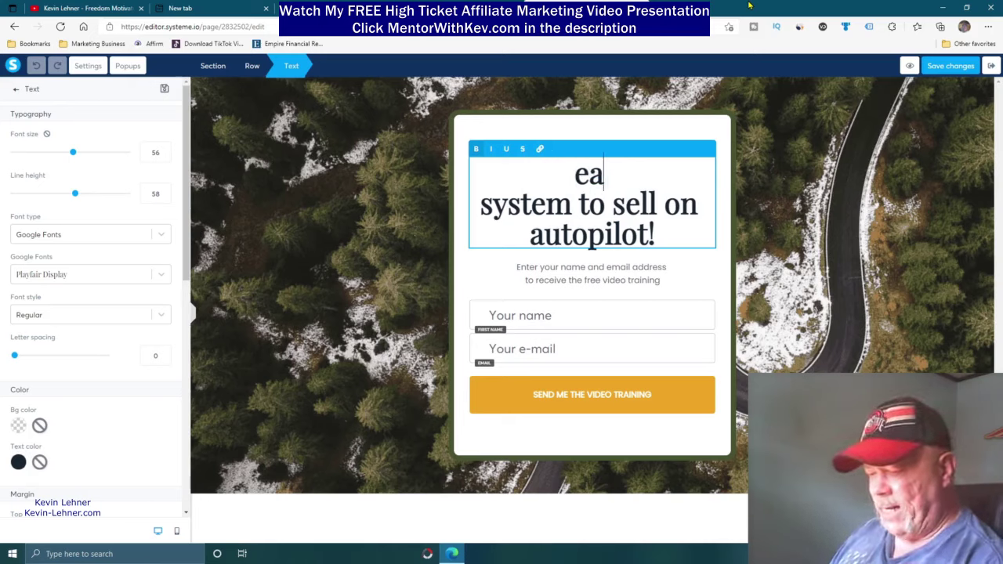
type("sy to edit")
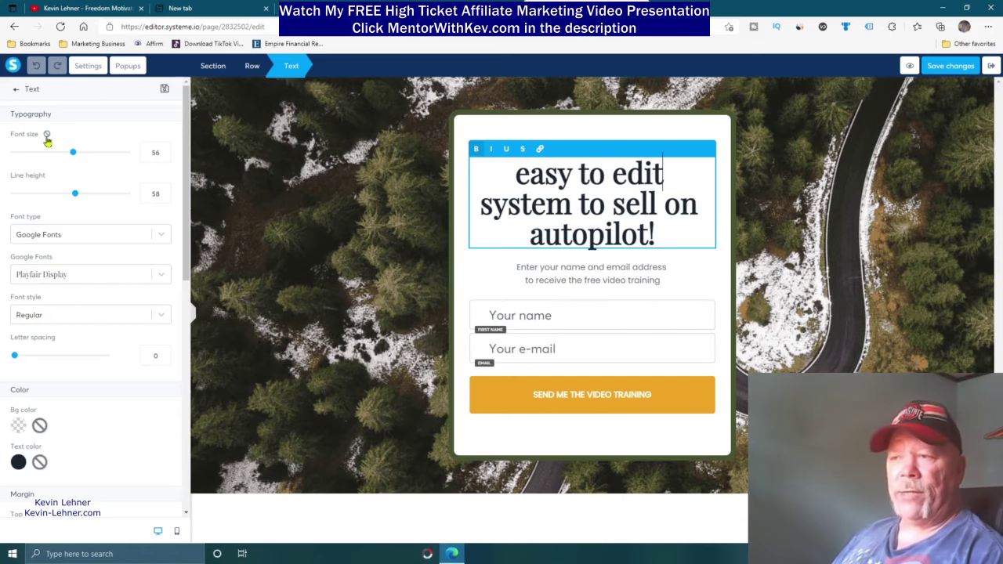
Adjust the headline's font size and line spacing, keeping Google Fonts Playfair Display
left_click_drag(74, 156, 50, 153)
mouse_move(77, 201)
left_mouse_down()
mouse_move(54, 196)
mouse_move(81, 199)
mouse_move(66, 199)
left_mouse_up()
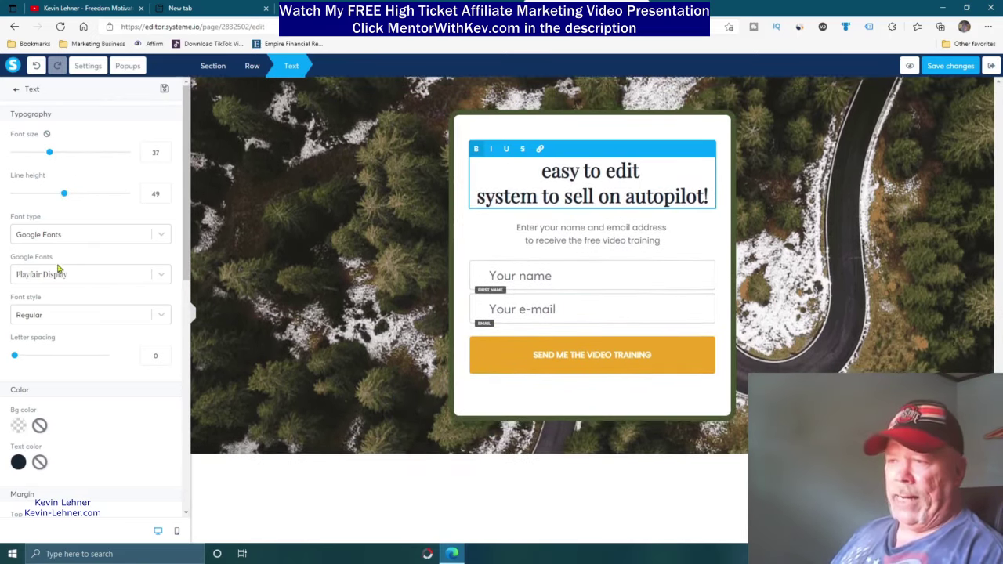
left_click(159, 237)
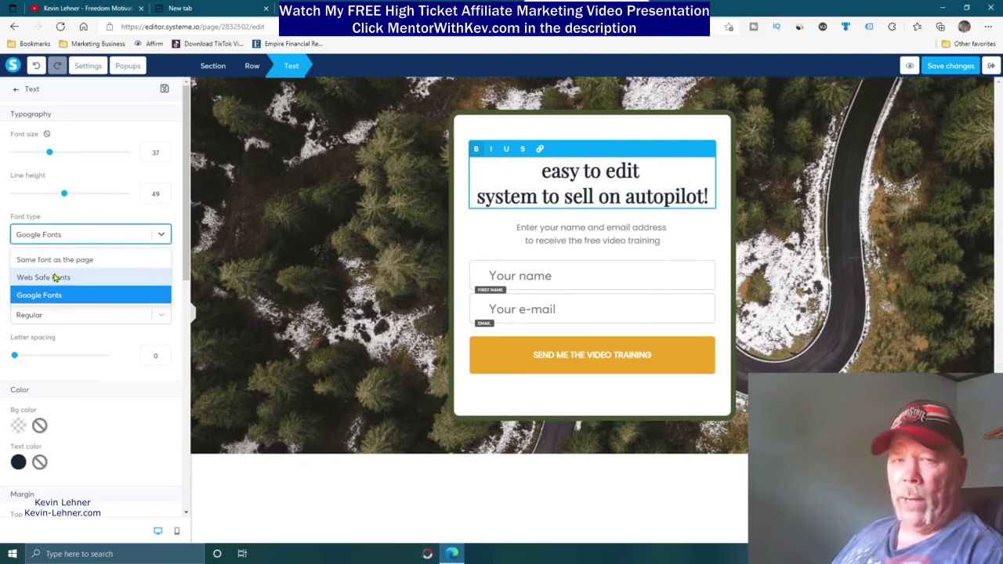
left_click(150, 279)
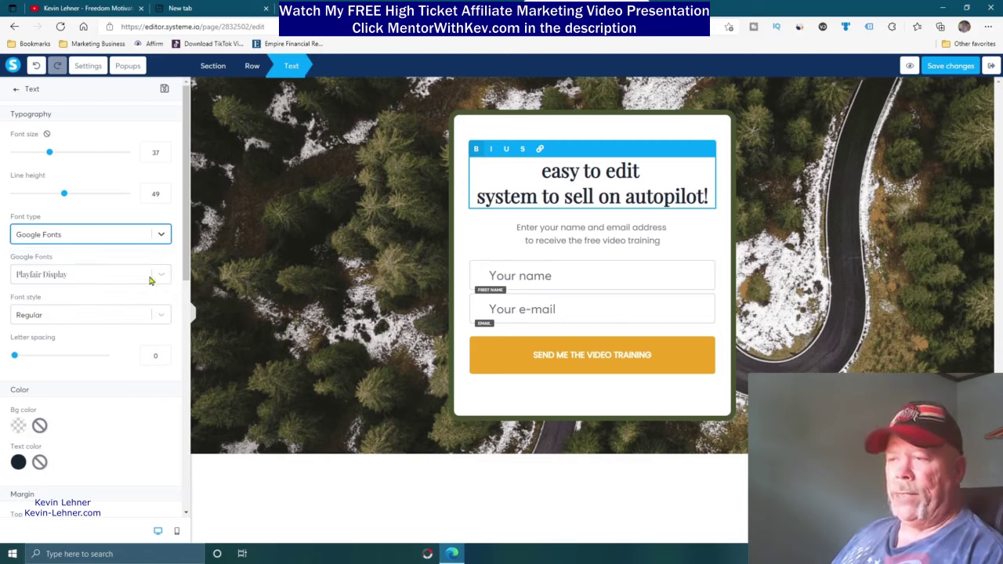
Keep the headline's Regular font weight and try the letter spacing slider
left_click(66, 319)
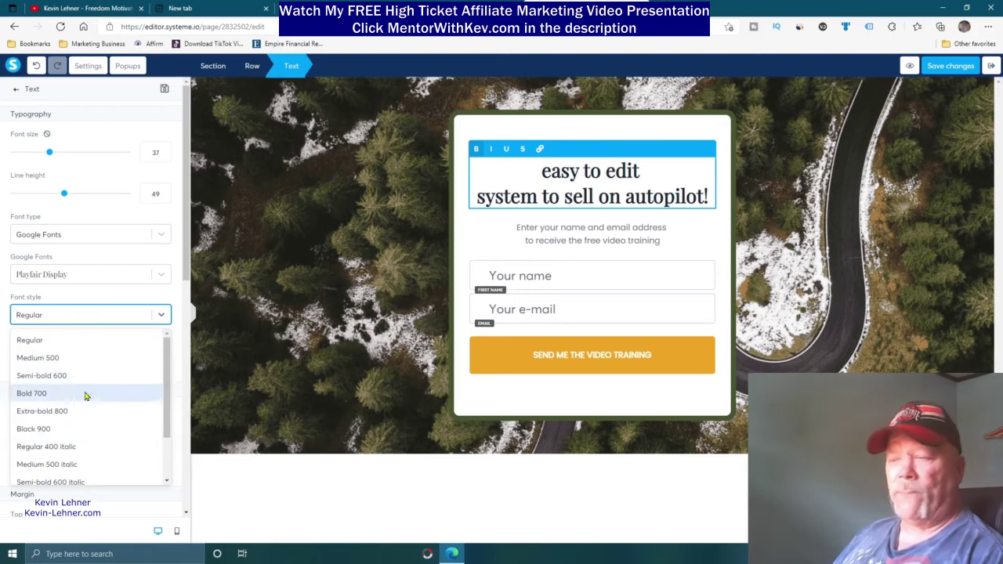
left_click(173, 298)
scroll(168, 299, "down", 3)
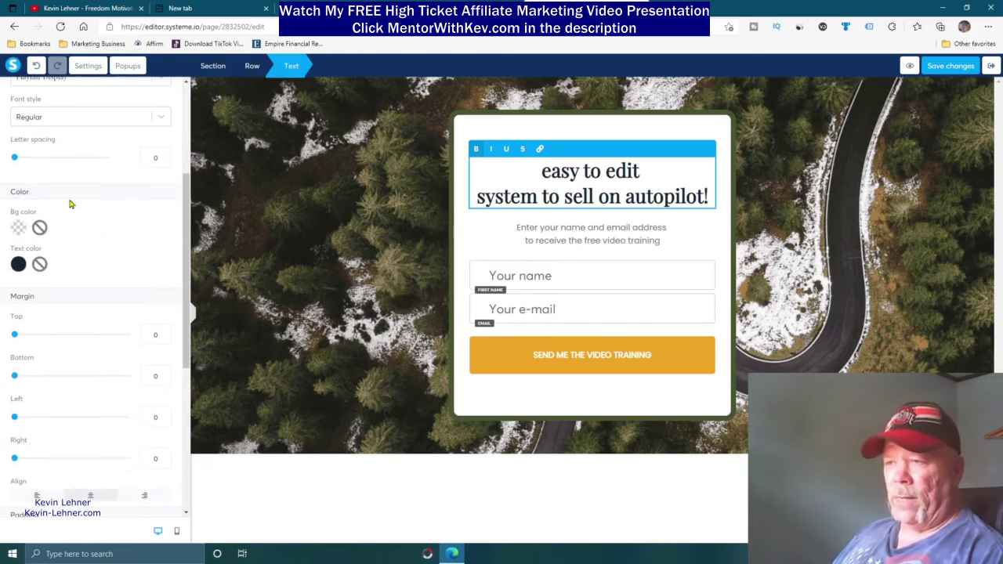
mouse_move(16, 159)
left_mouse_down()
mouse_move(70, 160)
mouse_move(14, 160)
left_mouse_up()
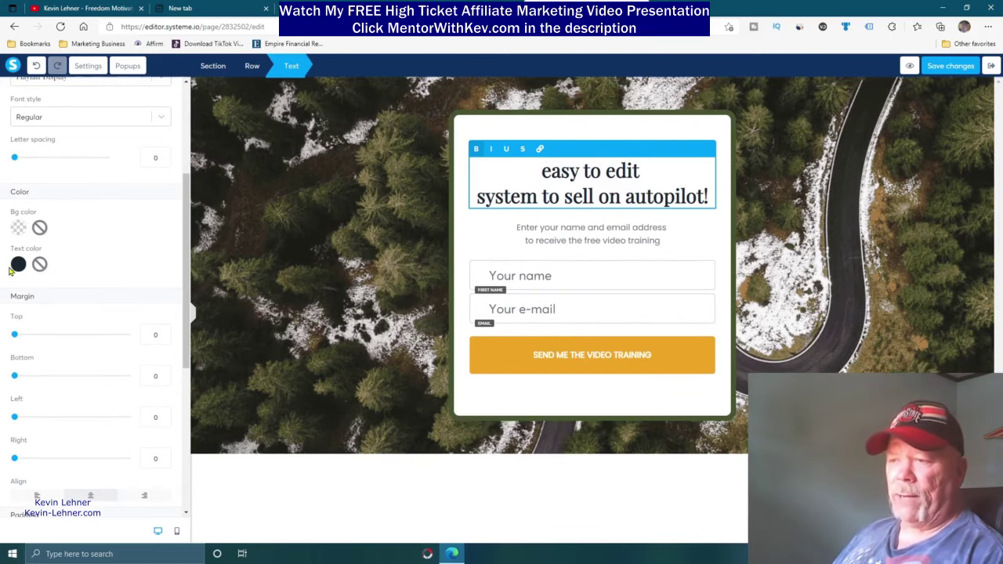
scroll(76, 246, "down", 1)
scroll(102, 283, "down", 4)
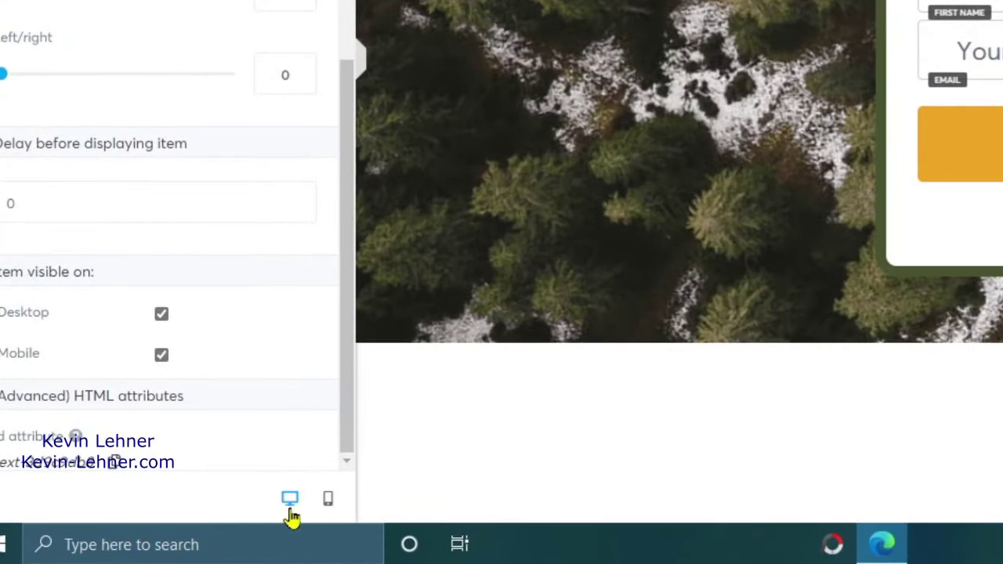
Preview the squeeze page in the mobile layout, scroll the phone view, and deselect the headline
left_click(327, 502)
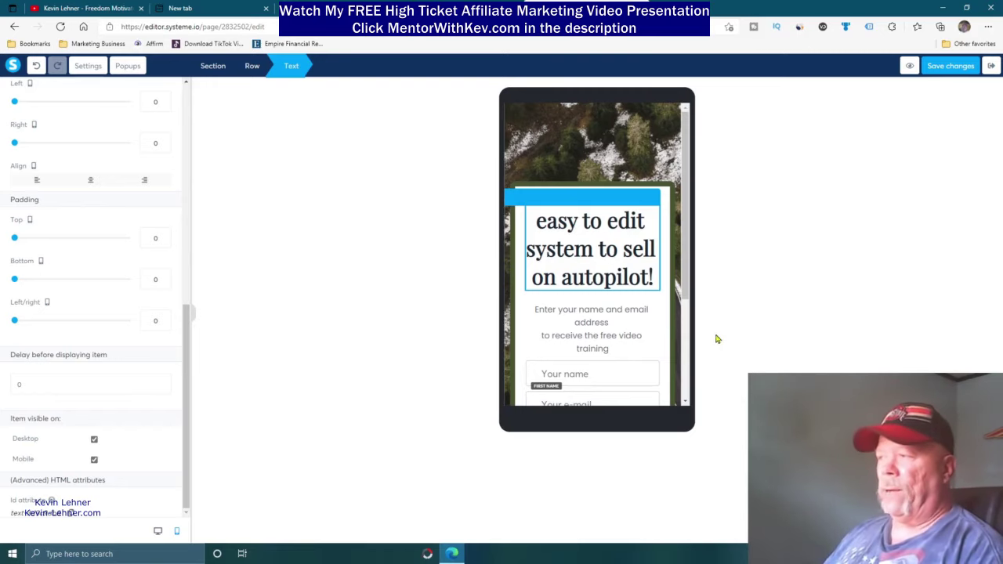
scroll(603, 276, "down", 4)
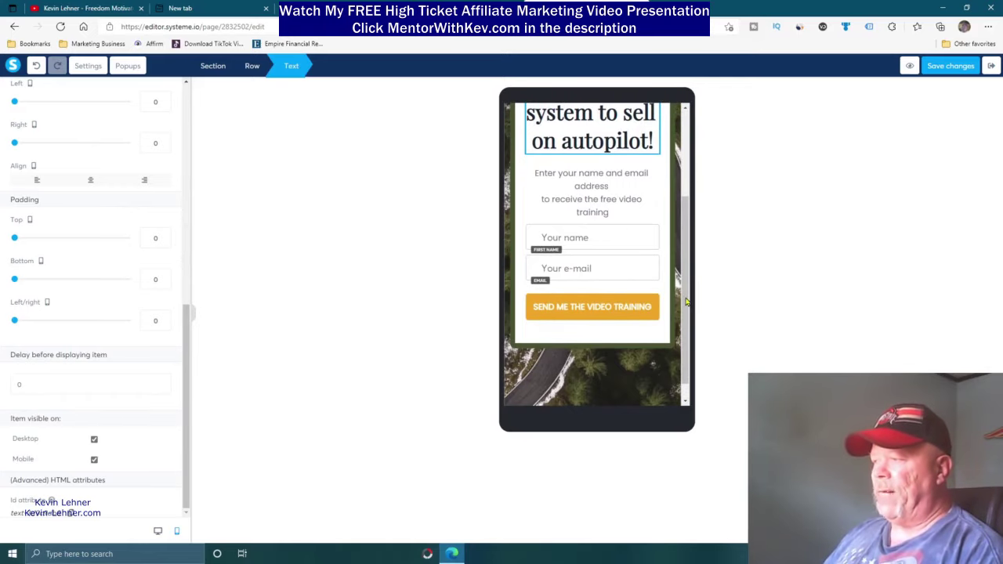
left_click(686, 205)
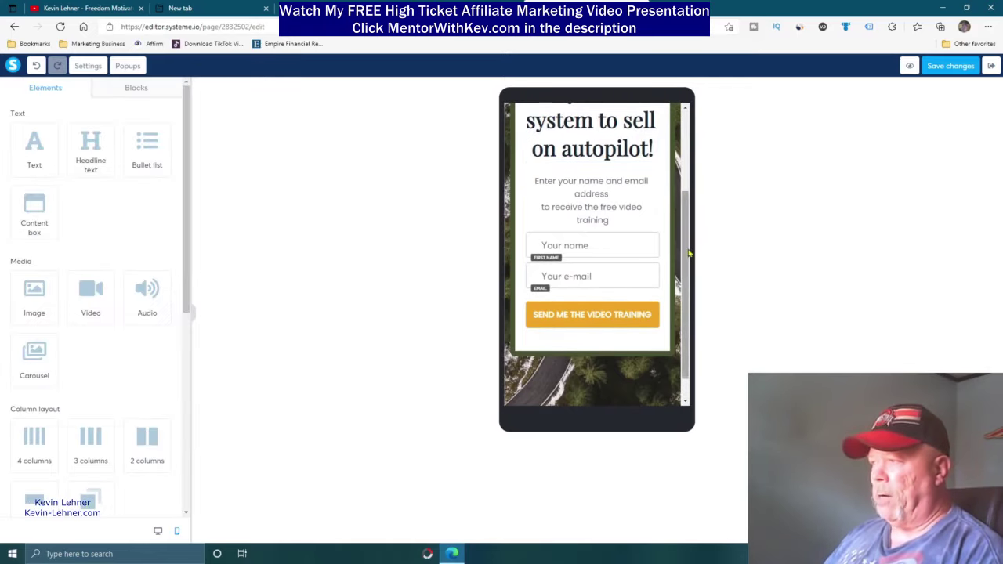
Reduce the 'easy to edit' headline's mobile line height from 53 to 43
left_click_drag(684, 270, 691, 192)
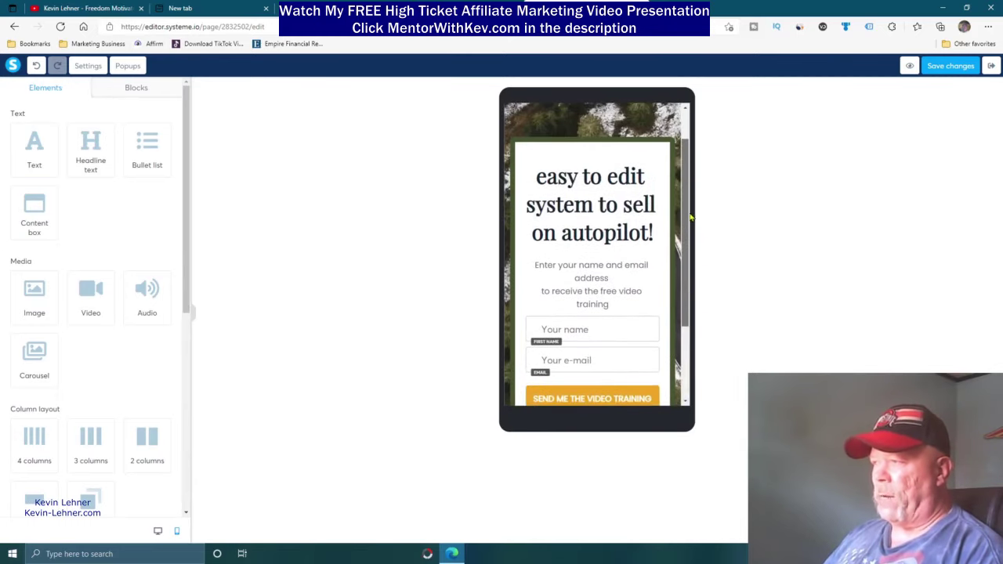
left_click(550, 178)
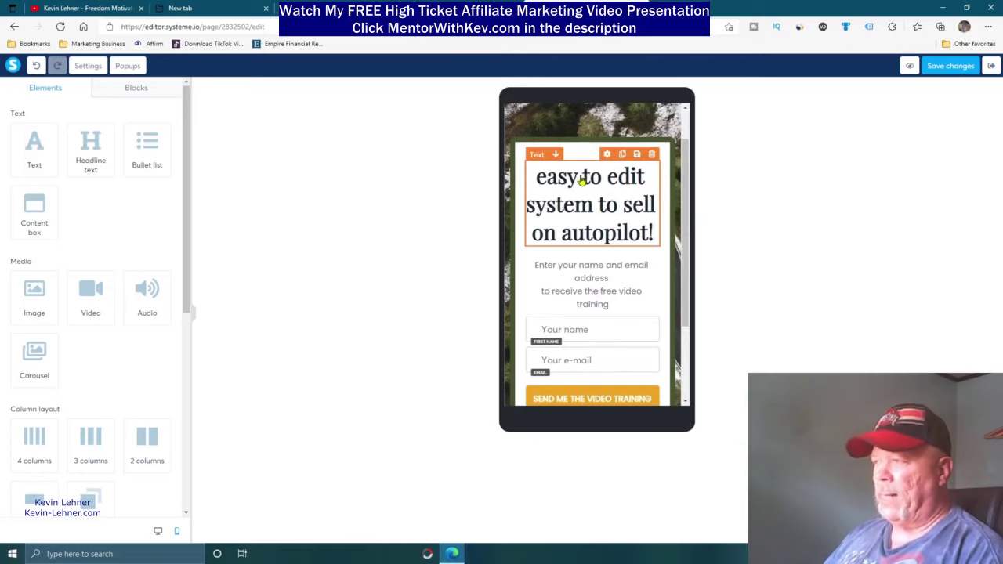
left_click(602, 291)
left_click(586, 219)
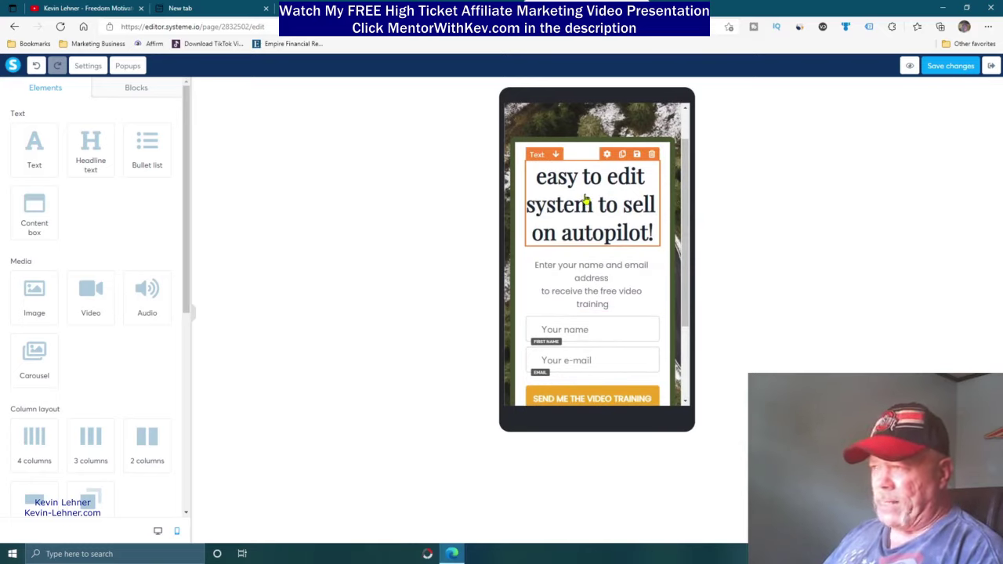
left_click(586, 201)
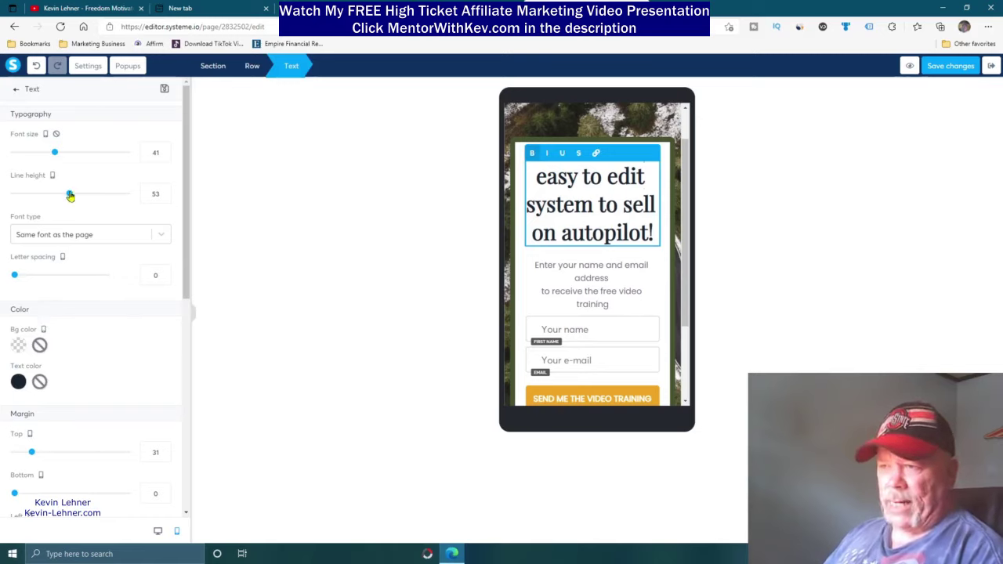
left_click_drag(70, 196, 57, 200)
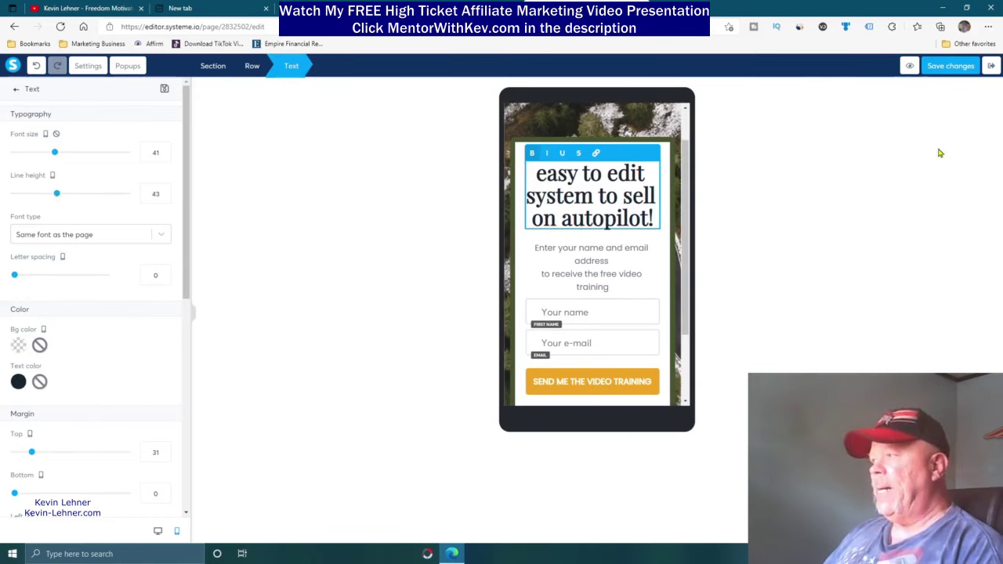
Save the page, recheck the mobile layout, then return to the desktop view
left_click(951, 66)
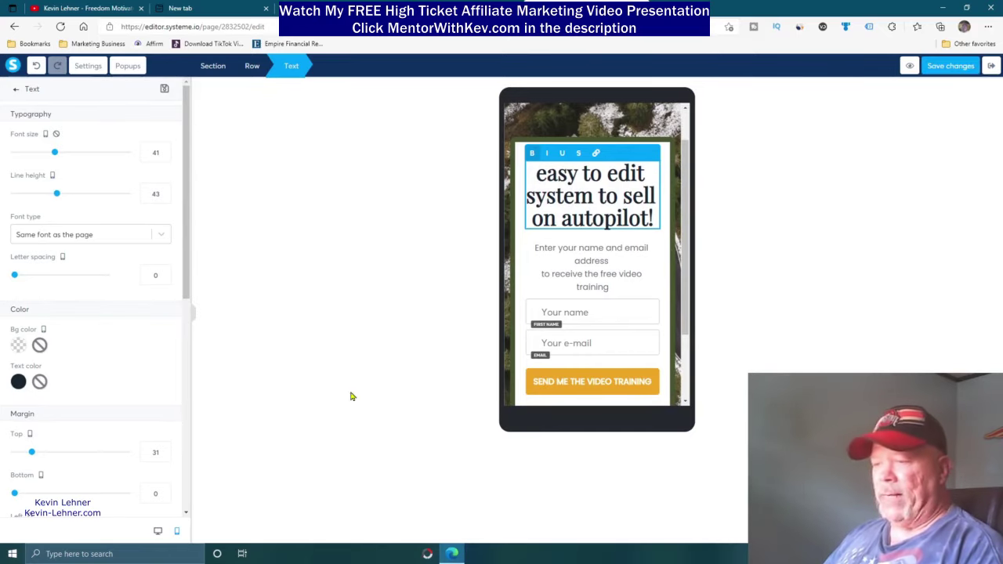
left_click(158, 532)
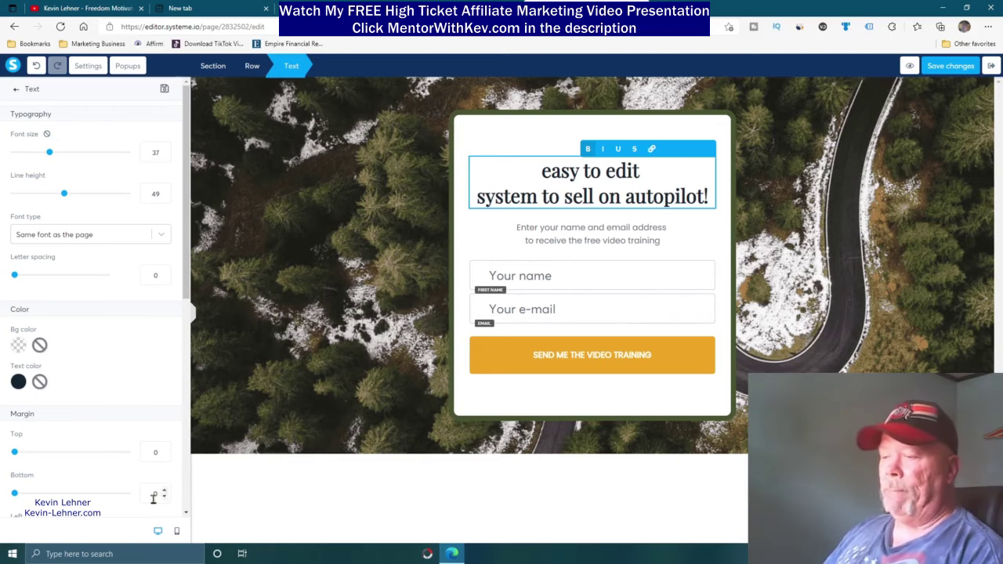
left_click(176, 532)
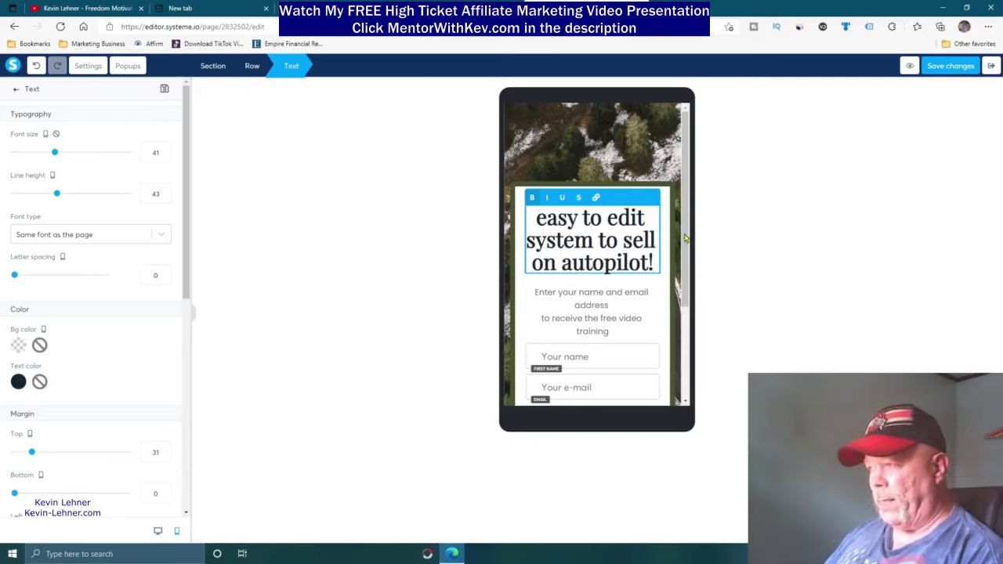
left_click(684, 294)
scroll(683, 266, "down", 2)
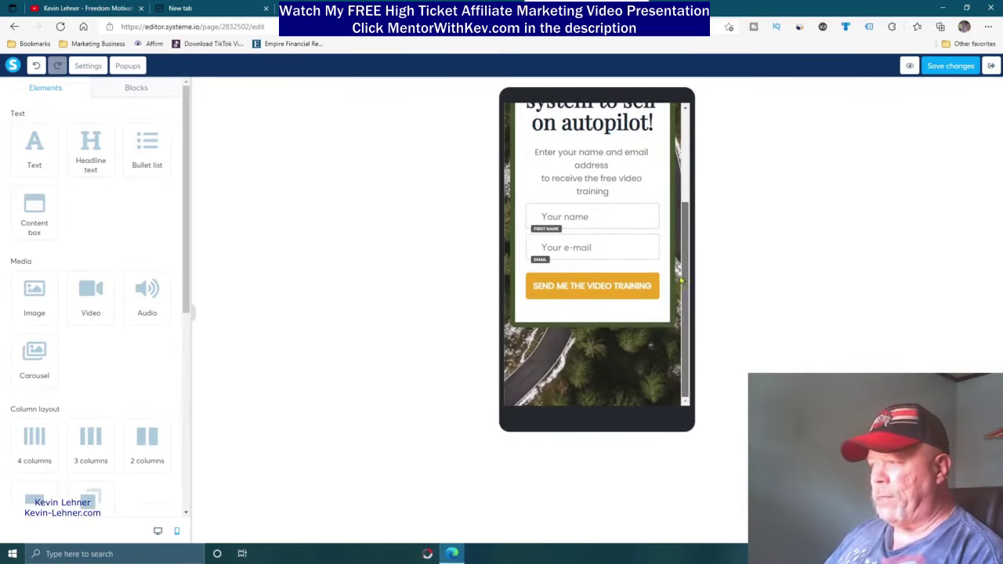
scroll(683, 256, "up", 2)
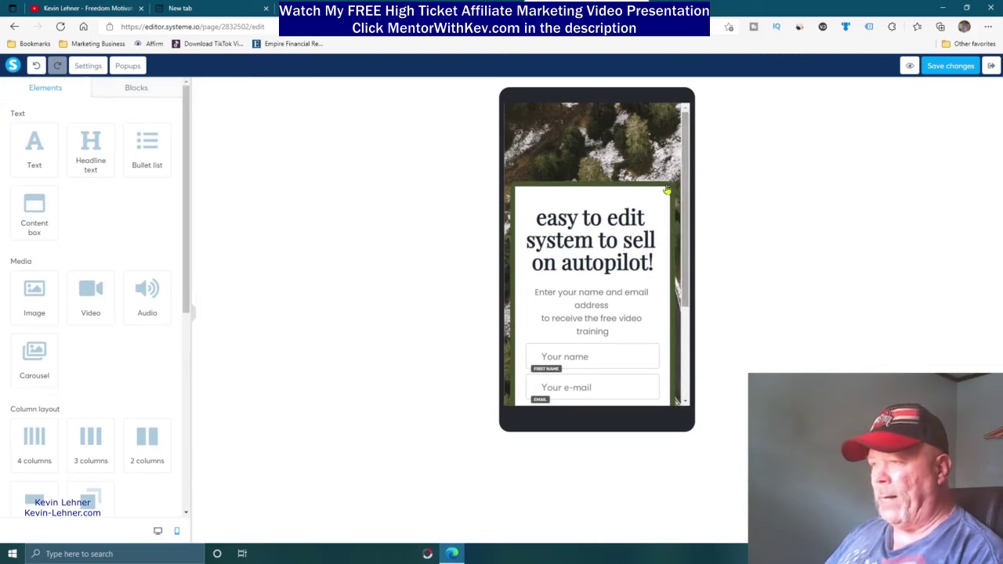
left_click(157, 530)
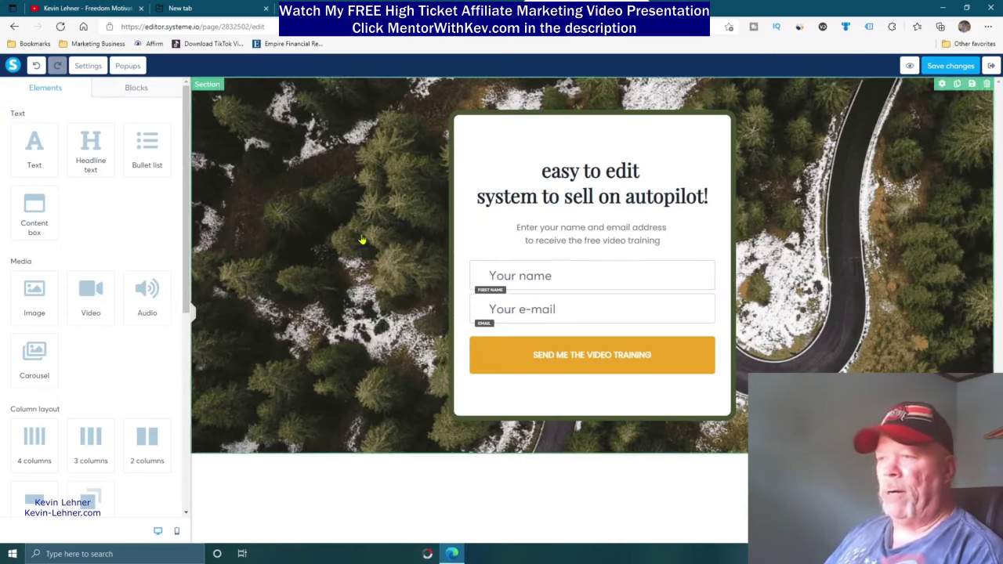
Drop a Text element under the headline and delete words like 'numquam' from its placeholder
left_click_drag(35, 149, 607, 210)
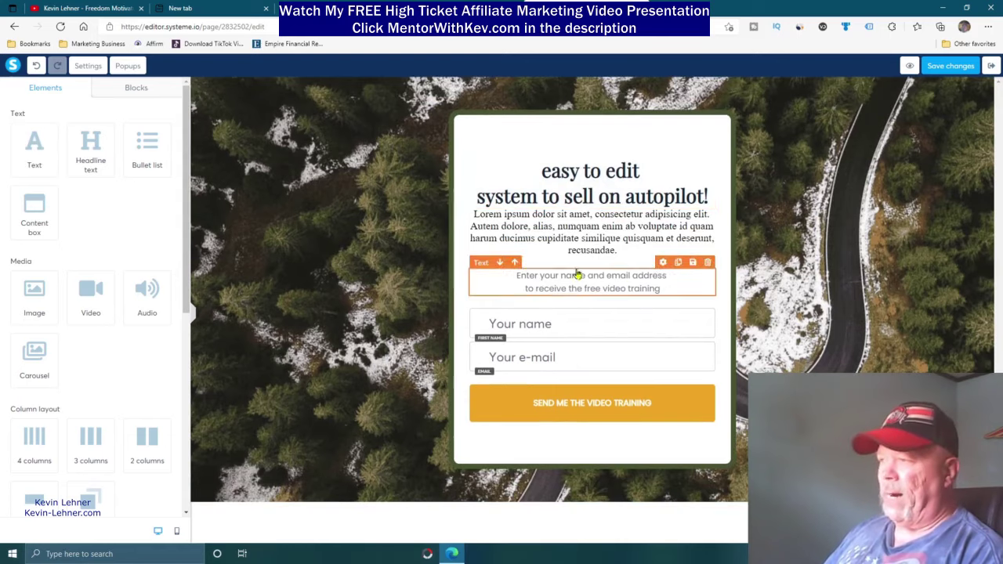
double_click(561, 225)
key("BackSpace")
key("BackSpace")
key("BackSpace")
key("BackSpace")
key("BackSpace")
key("BackSpace")
key("BackSpace")
key("BackSpace")
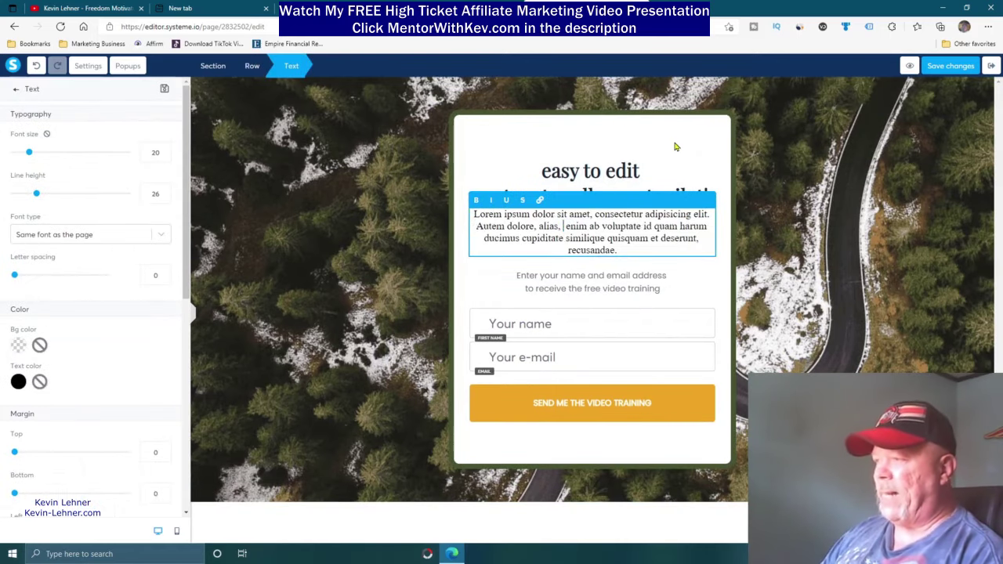
key("BackSpace")
key("BackSpace")
key("BackSpace")
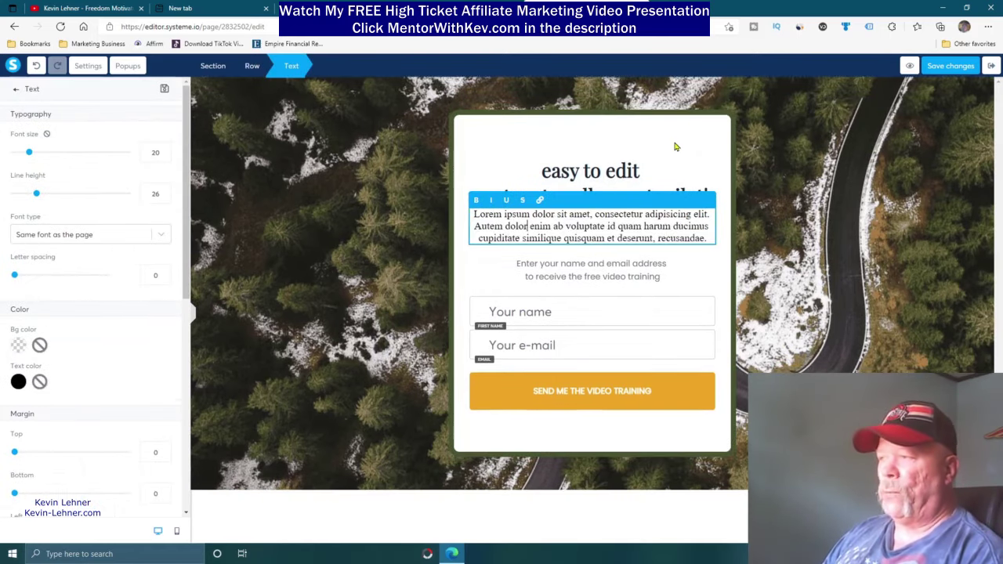
key("Delete")
key("Delete")
key("Delete")
key("Delete")
key("Delete")
key("Delete")
key("Delete")
key("Delete")
key("Delete")
key("Delete")
key("Delete")
key("Delete")
key("Delete")
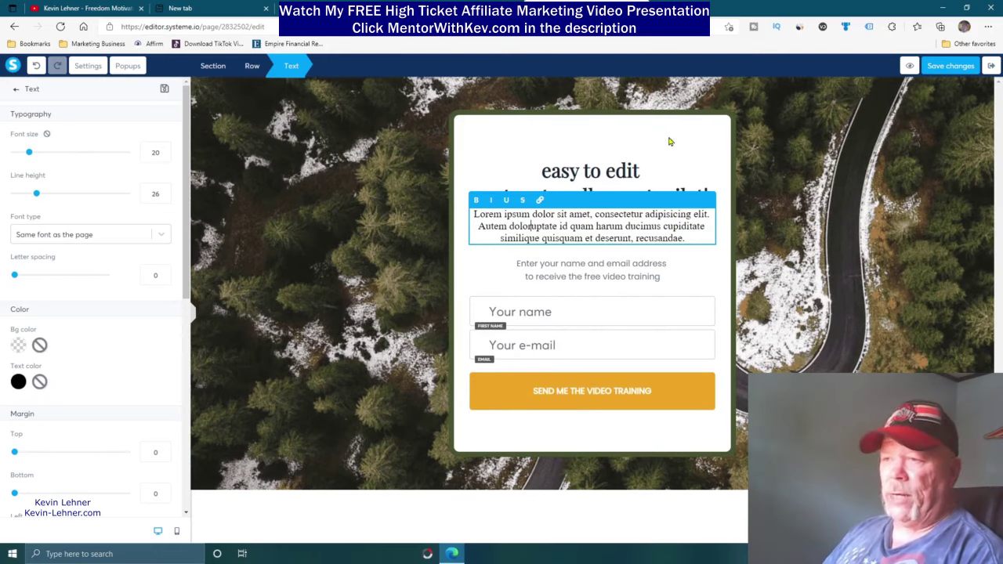
left_click(483, 162)
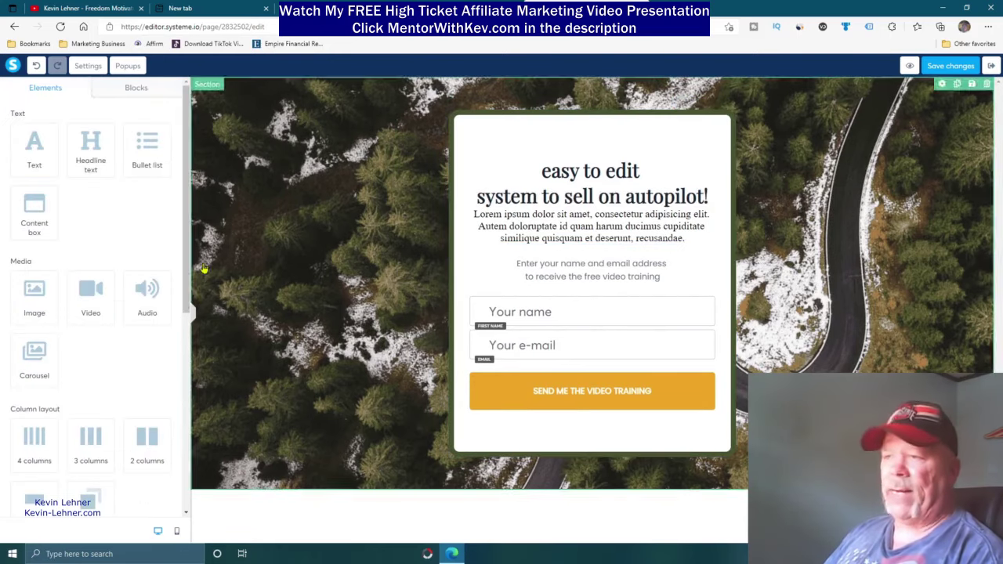
Place a Headline element below the intro paragraph and a Video element above the name field
left_click_drag(90, 145, 593, 287)
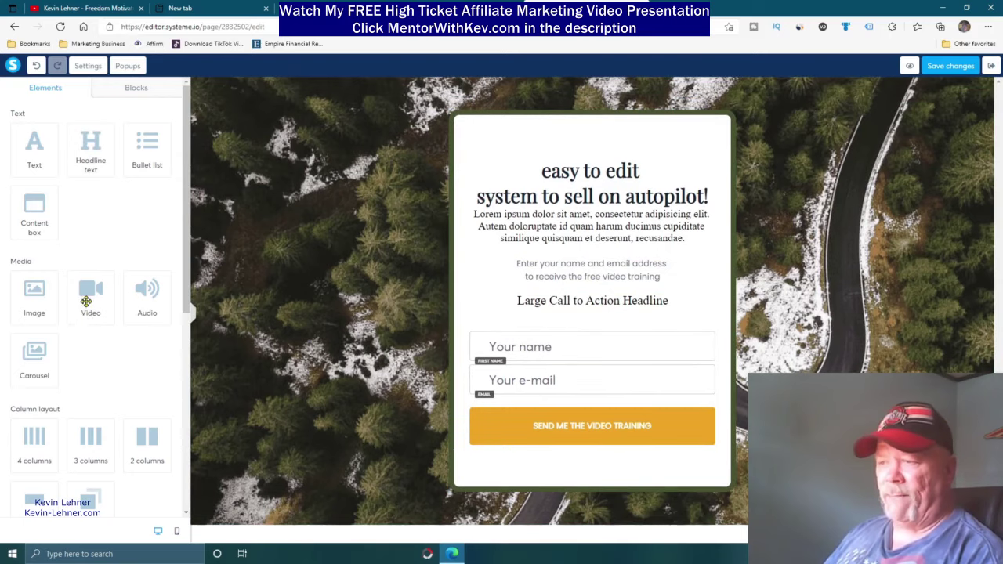
left_click_drag(90, 298, 594, 308)
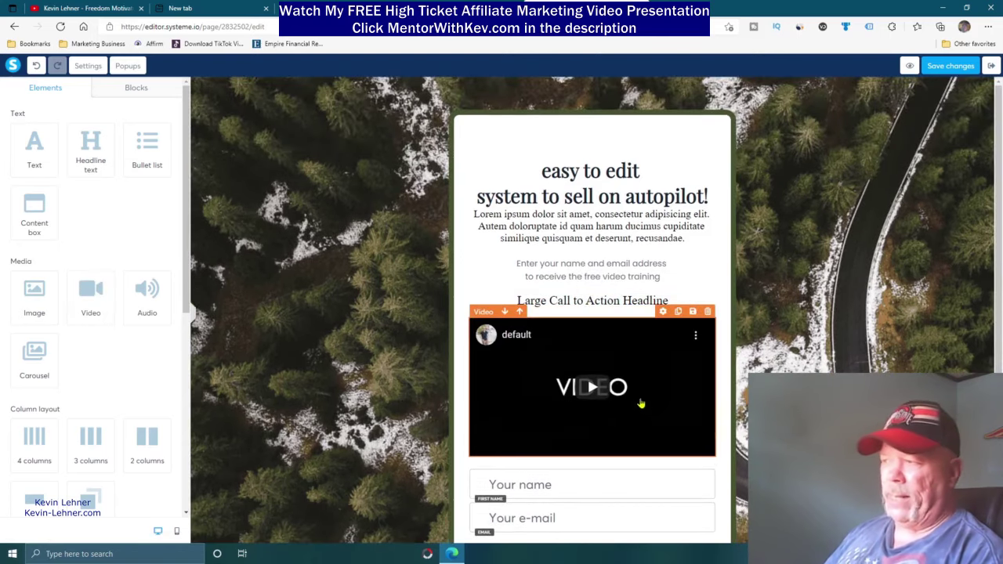
scroll(690, 329, "down", 2)
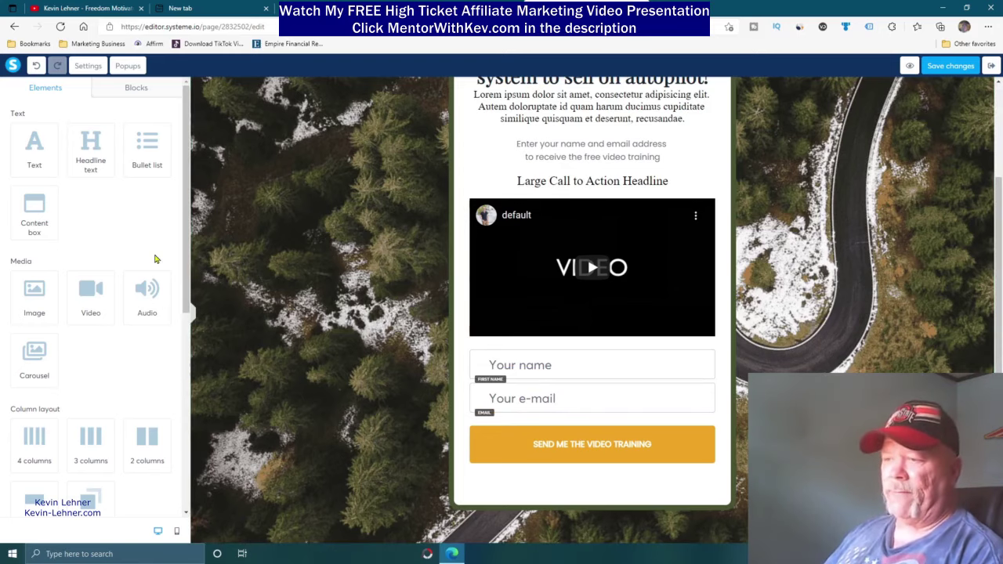
scroll(139, 322, "down", 5)
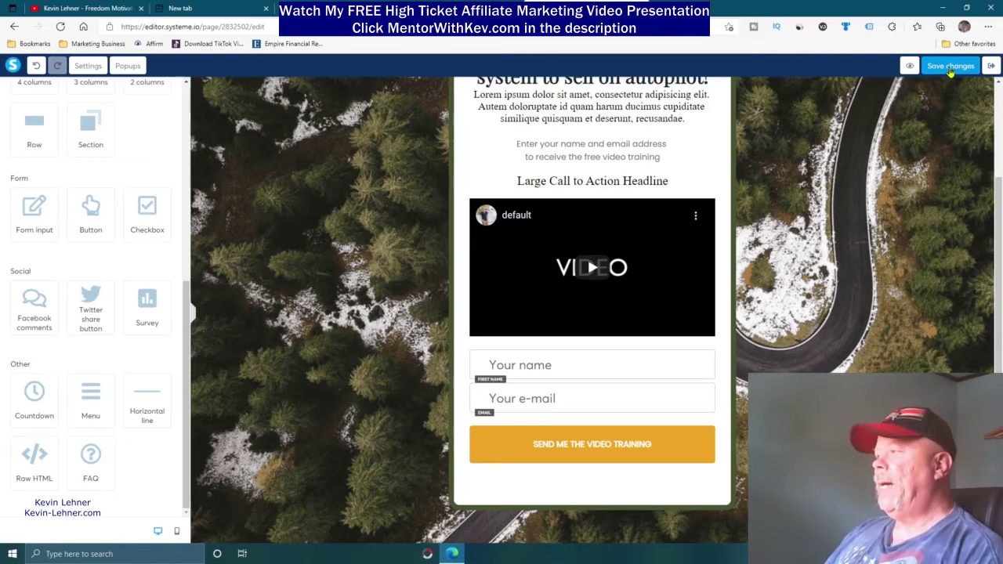
Exit the editor past the 'Save now?' prompt, log out, and open the systeme.io homepage
left_click(991, 66)
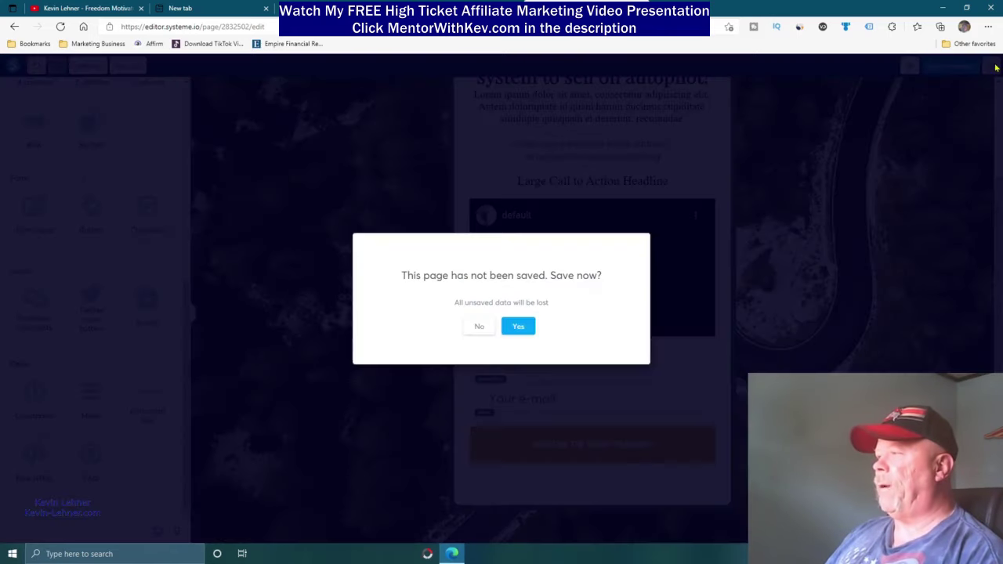
left_click(517, 324)
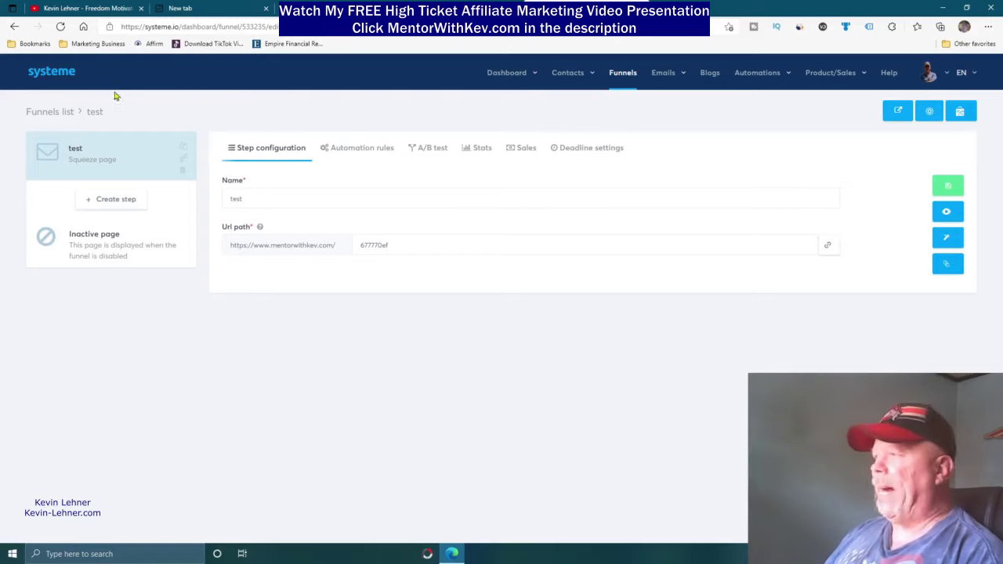
left_click(927, 76)
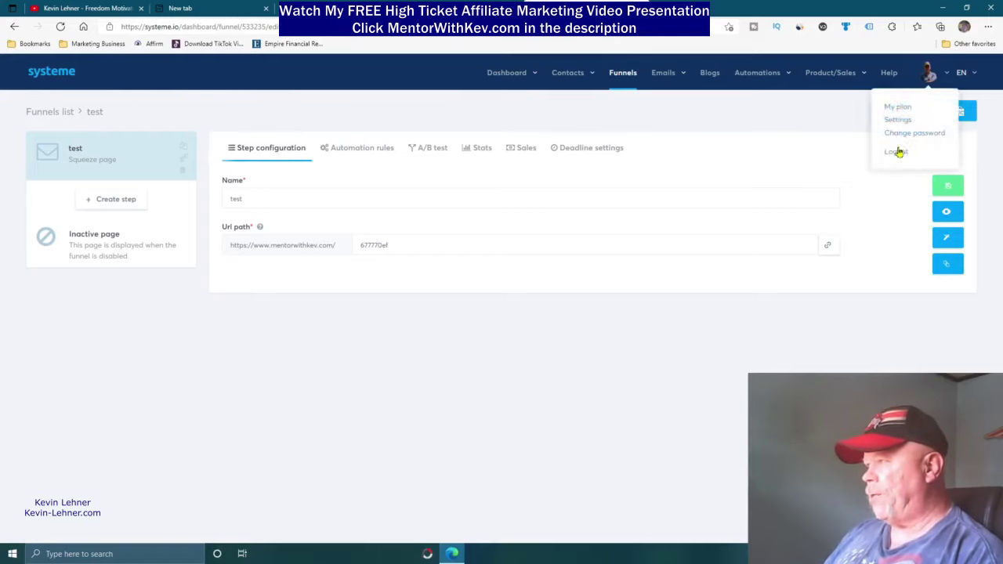
left_click(897, 153)
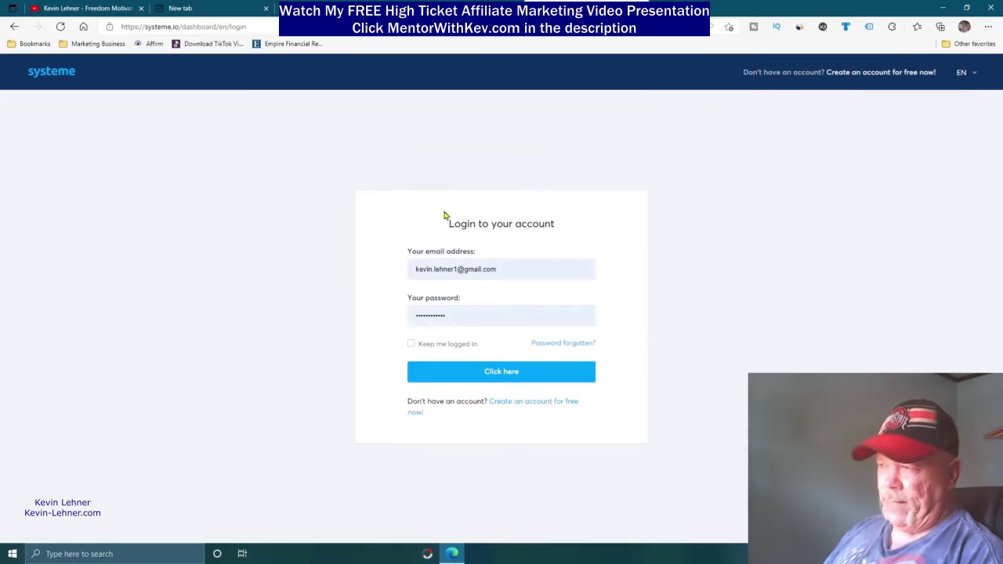
left_click(46, 76)
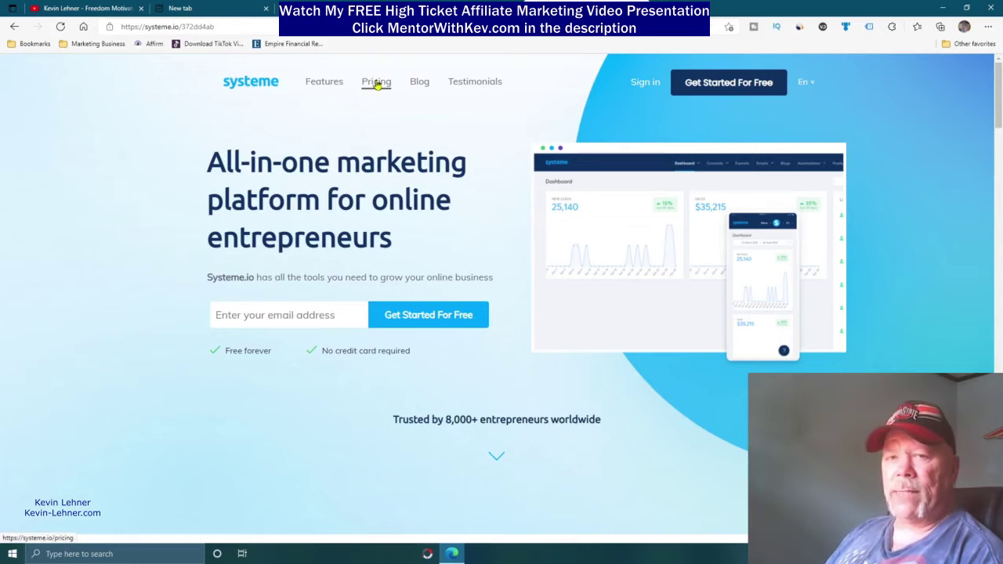
Open the systeme.io Pricing page and scroll through the Free, Startup, Webinar and Enterprise plans
left_click(377, 85)
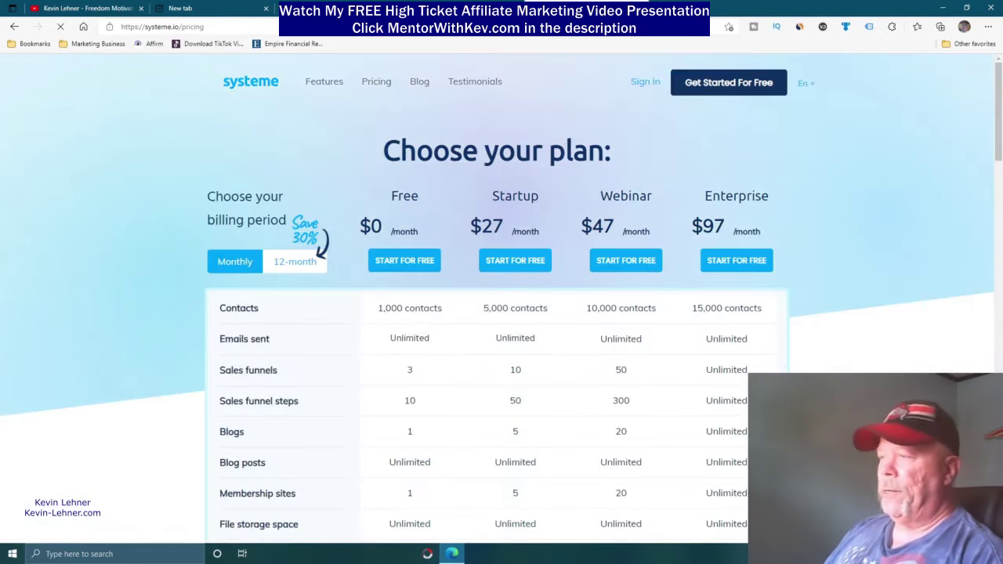
scroll(765, 344, "down", 1)
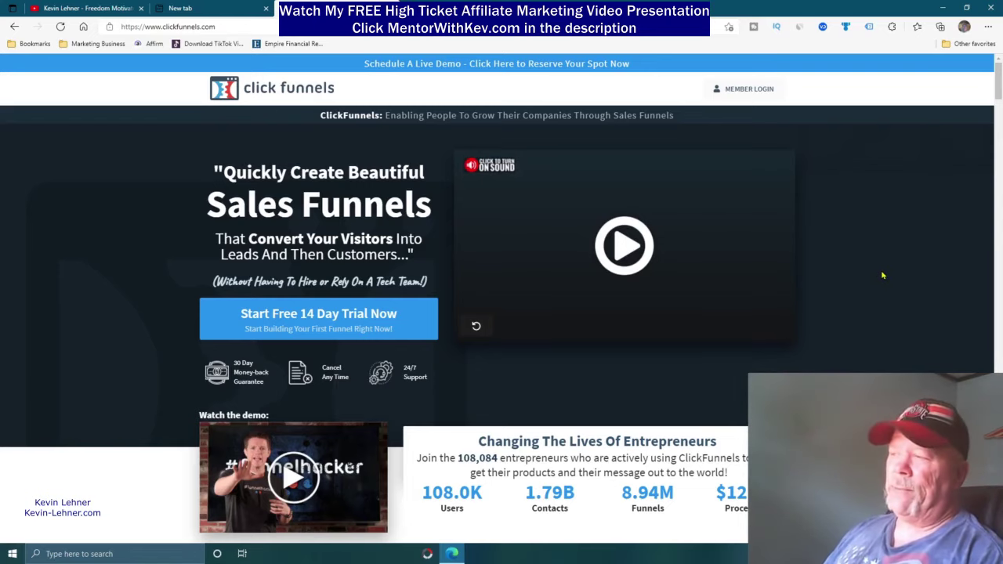
Browse the ClickFunnels homepage and start the free 14-day trial signup
scroll(868, 286, "down", 5)
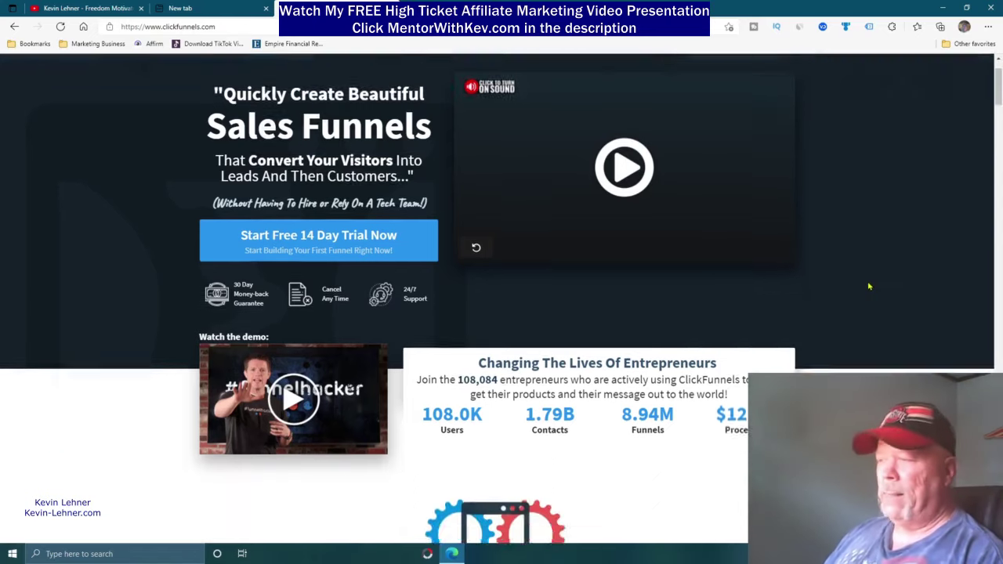
scroll(875, 287, "up", 5)
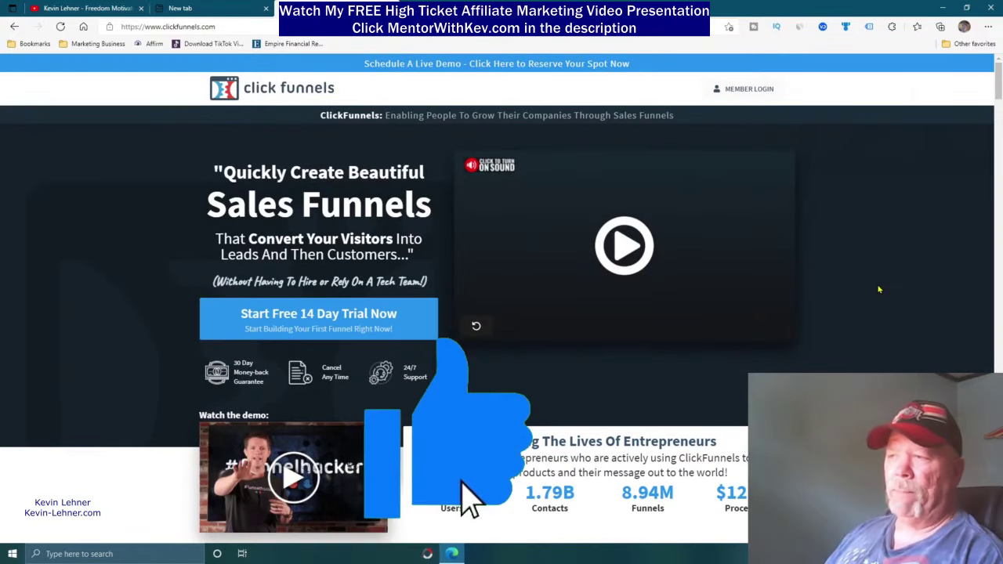
scroll(879, 289, "down", 3)
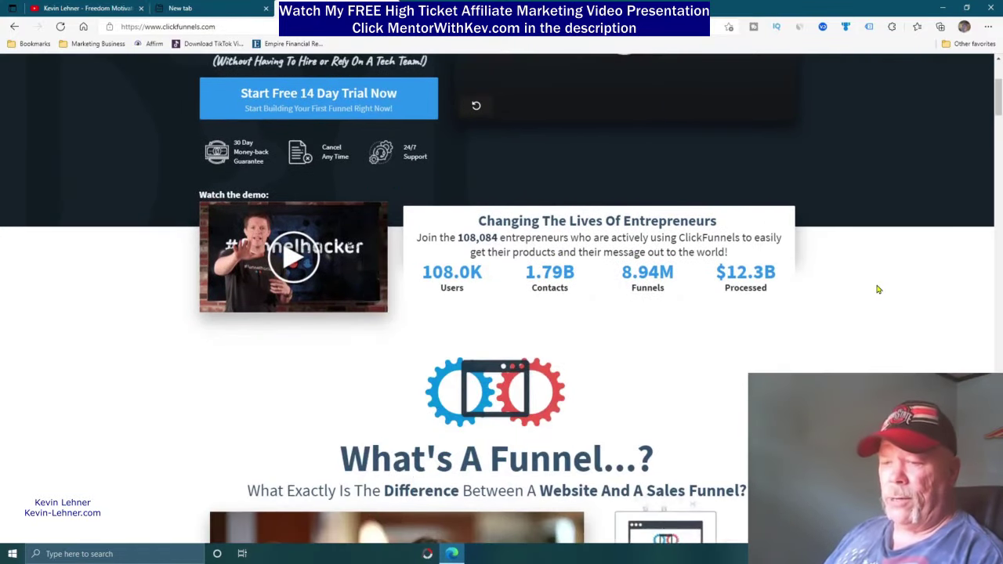
scroll(877, 292, "down", 6)
scroll(866, 302, "down", 13)
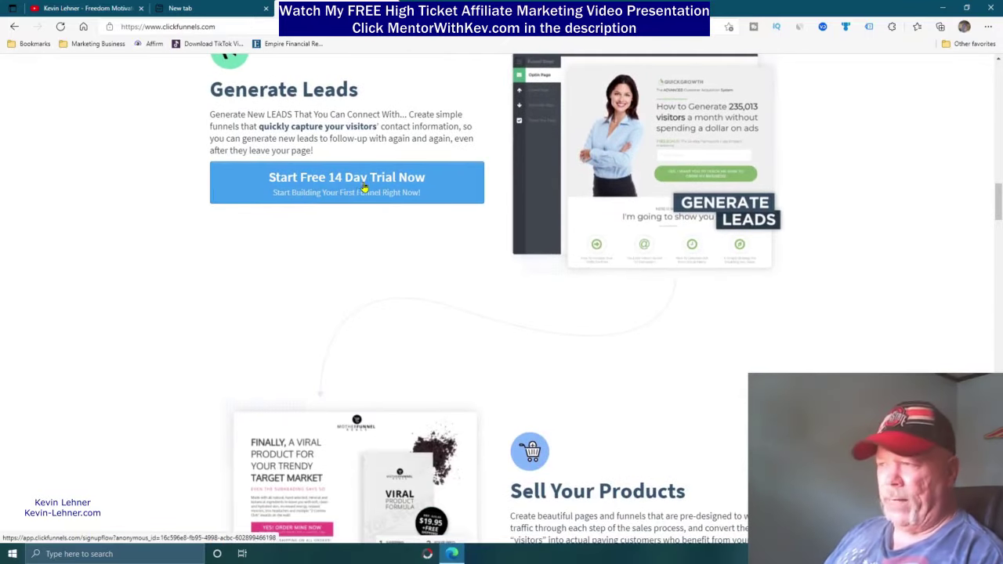
scroll(651, 261, "down", 9)
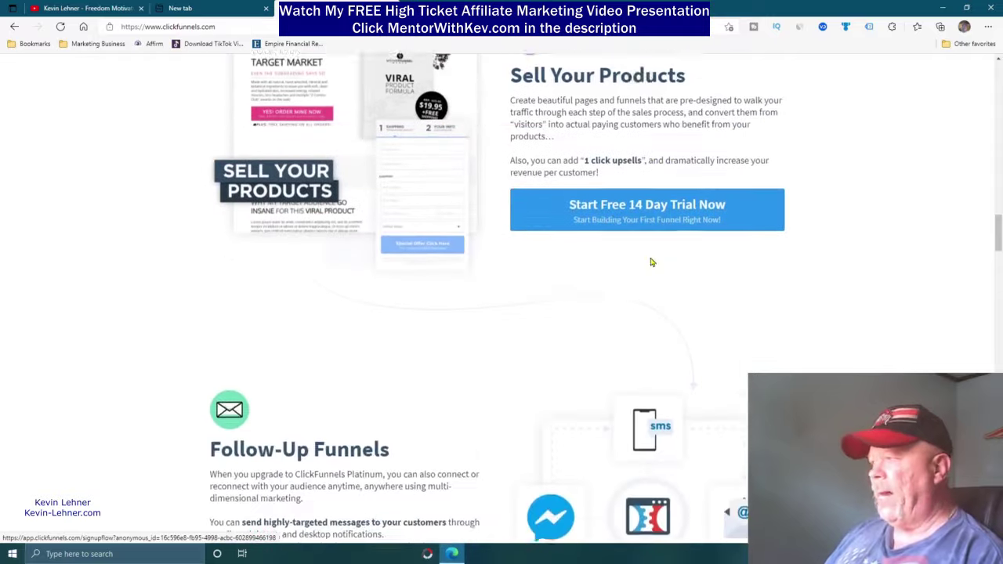
scroll(602, 258, "up", 7)
scroll(470, 259, "up", 3)
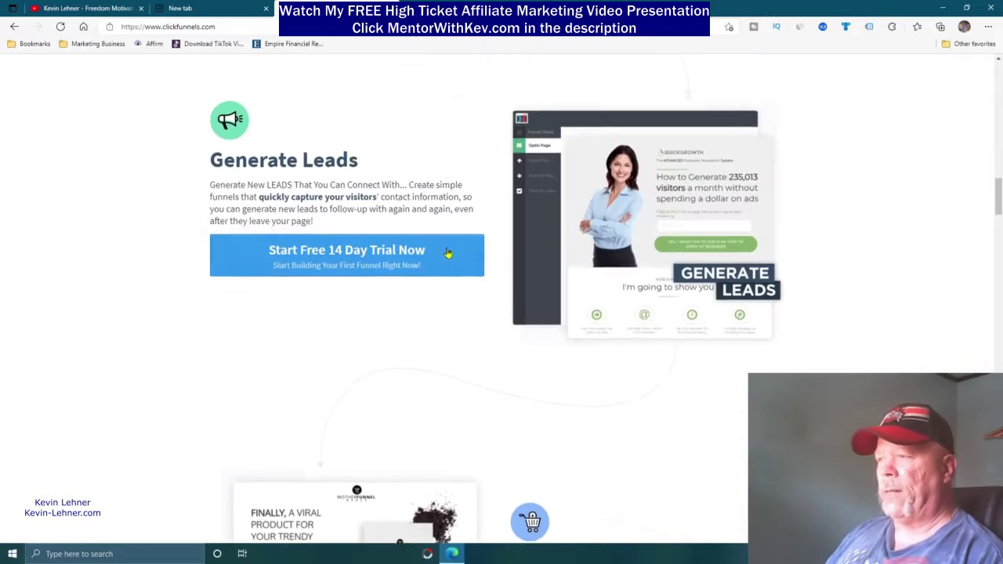
left_click(325, 255)
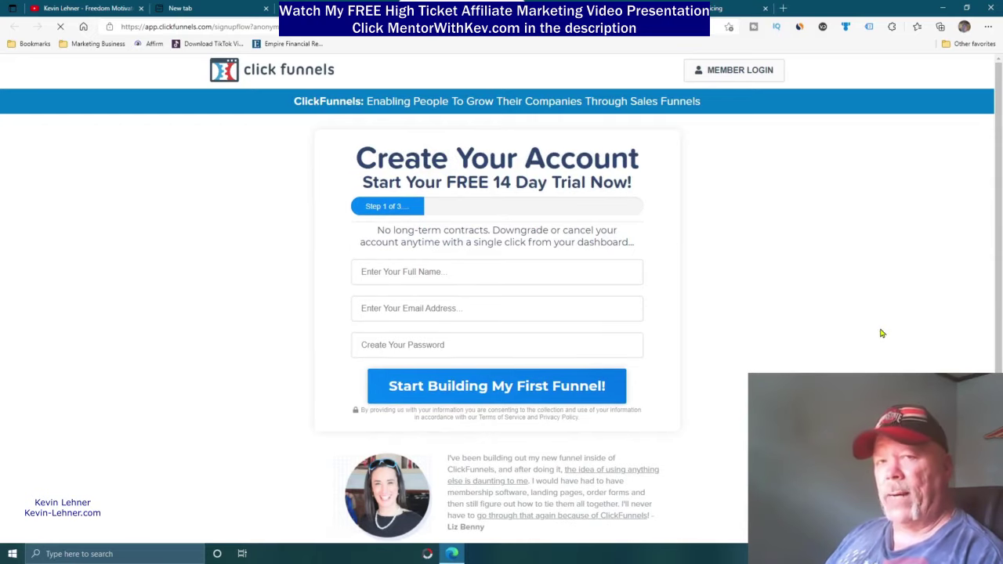
Look over the account signup form, then switch back to the homepage tab
scroll(874, 364, "down", 1)
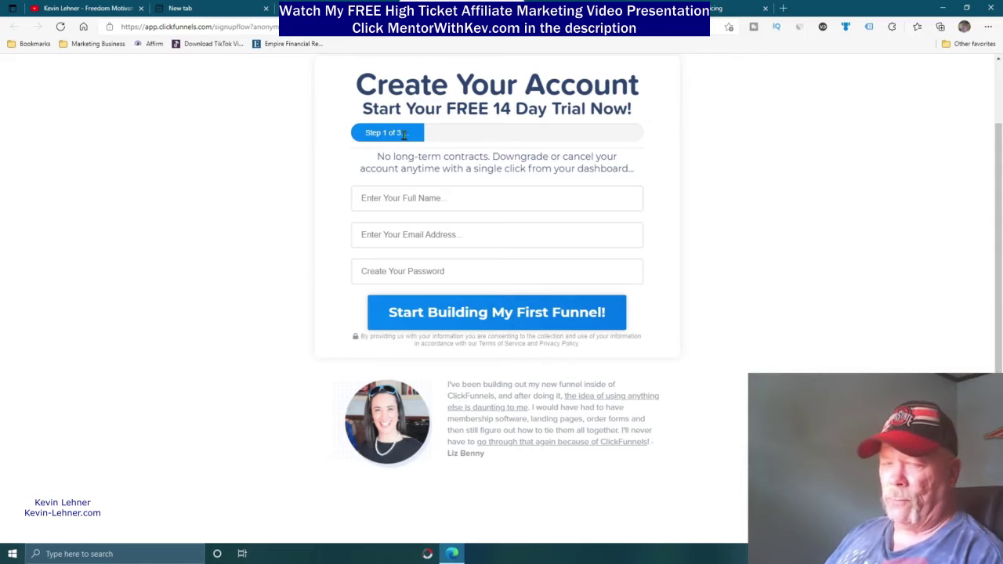
scroll(497, 314, "up", 1)
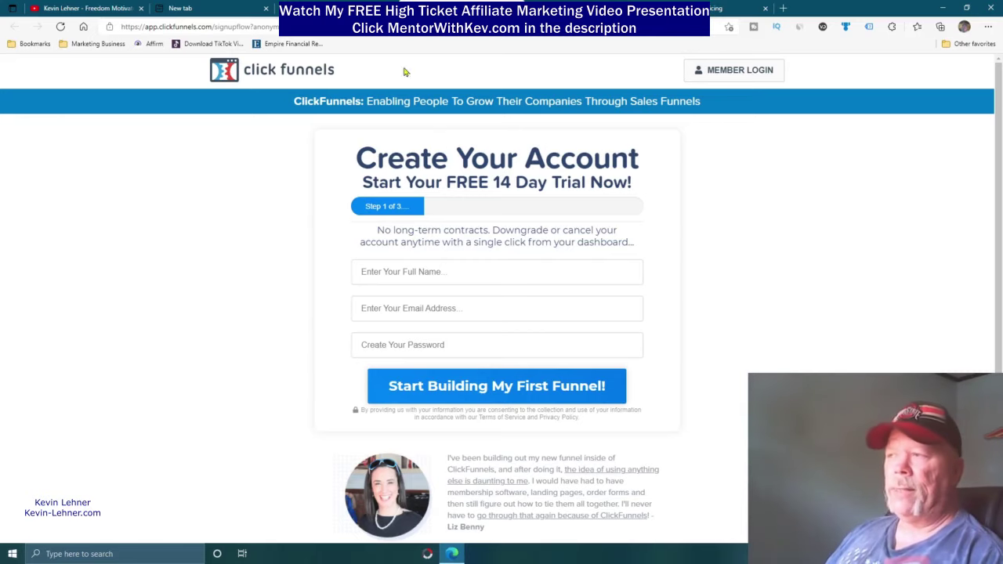
key("ctrl+Tab")
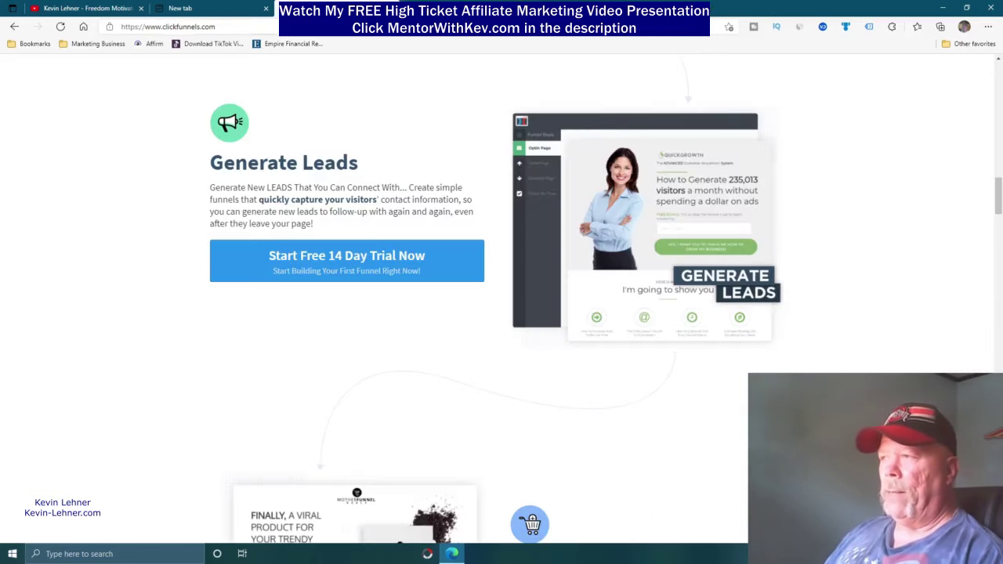
Switch to the ClickFunnels pricing tab comparing the $97, $297 Platinum and $2,497 tiers
key("ctrl+shift+Tab")
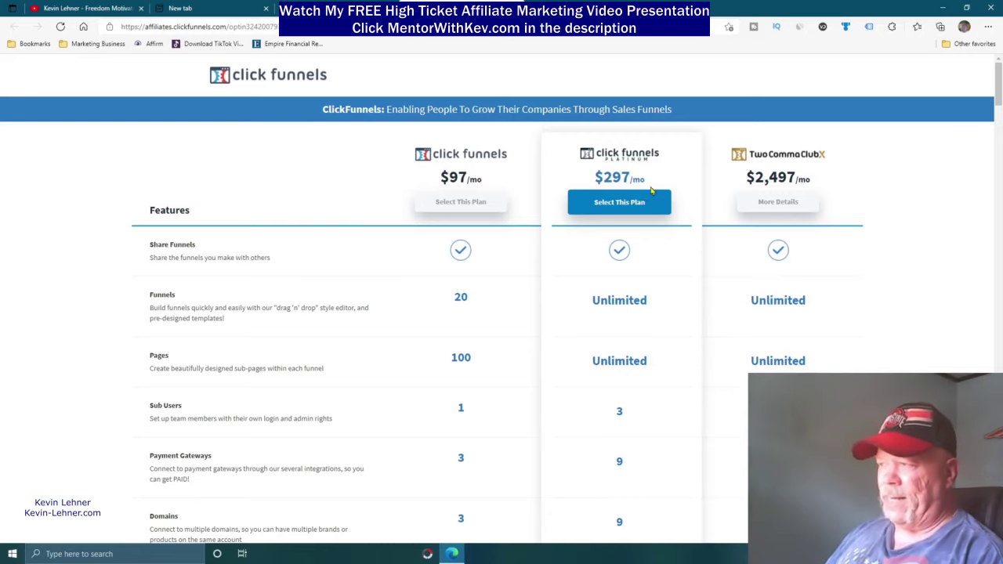
Review the ClickFunnels pricing table and highlight the $2,497 TwoCommaClubX monthly price
scroll(624, 295, "down", 2)
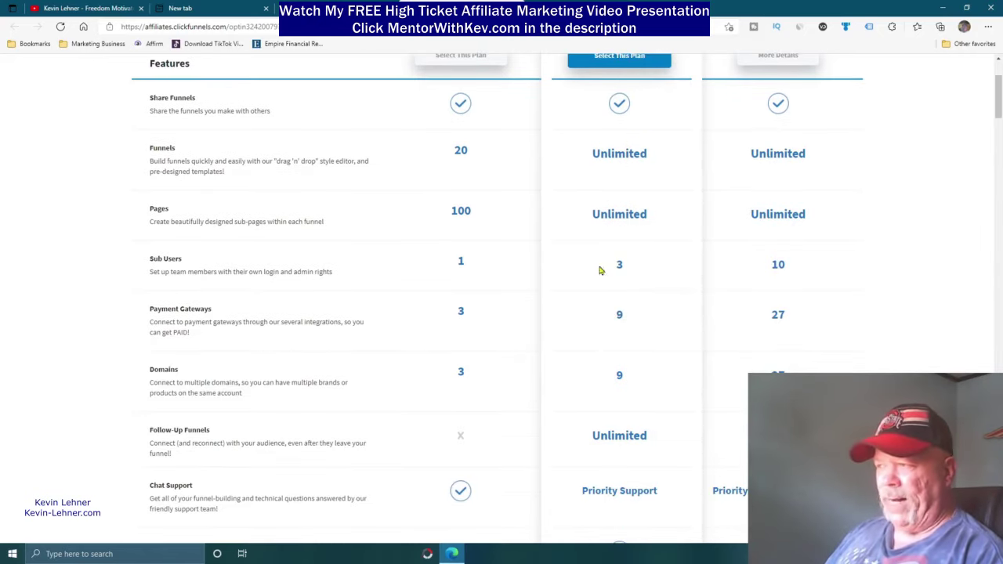
scroll(479, 153, "up", 2)
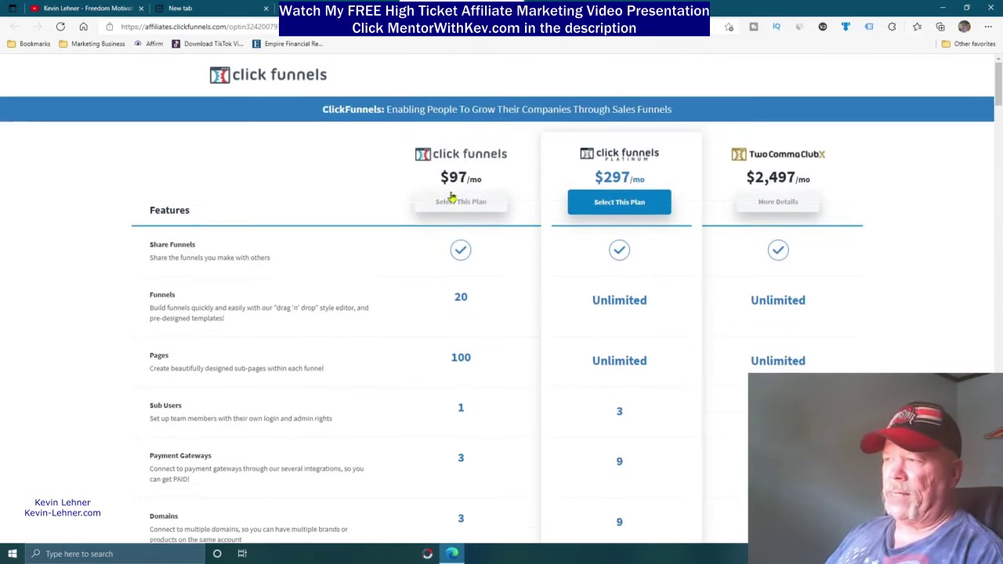
scroll(474, 261, "down", 2)
scroll(465, 320, "up", 2)
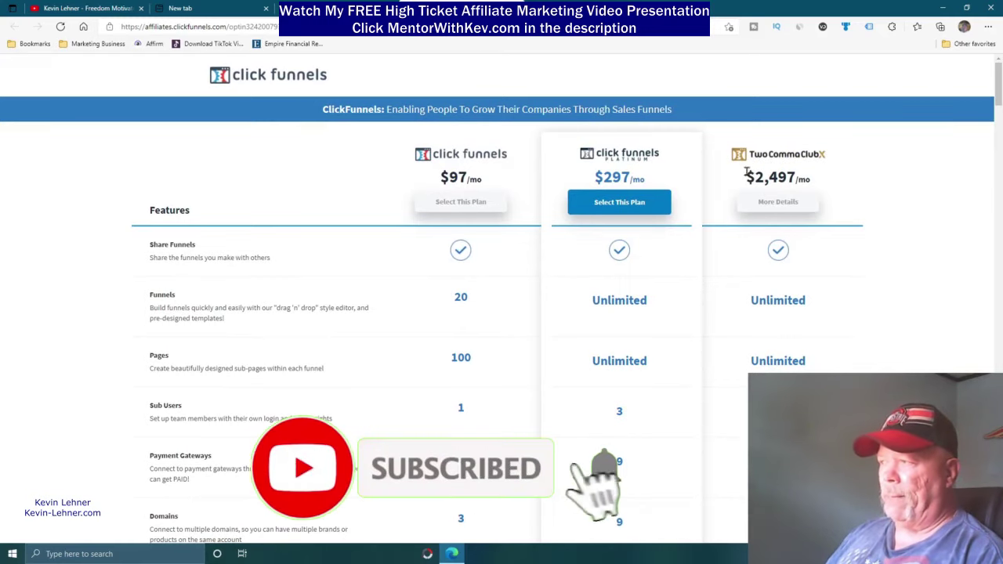
left_click_drag(754, 177, 796, 177)
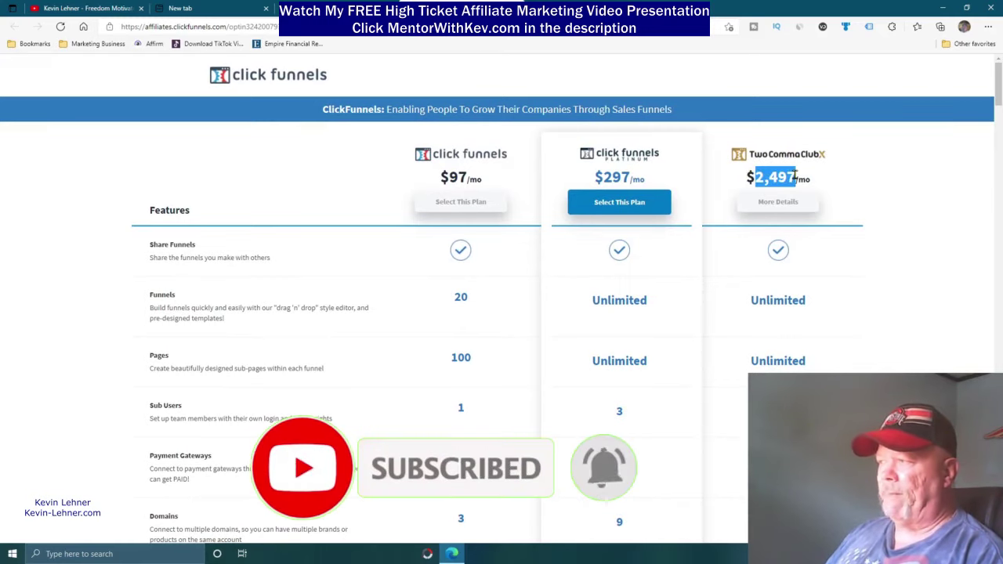
Scroll through the remaining ClickFunnels plan feature limits in the comparison table
scroll(929, 231, "down", 1)
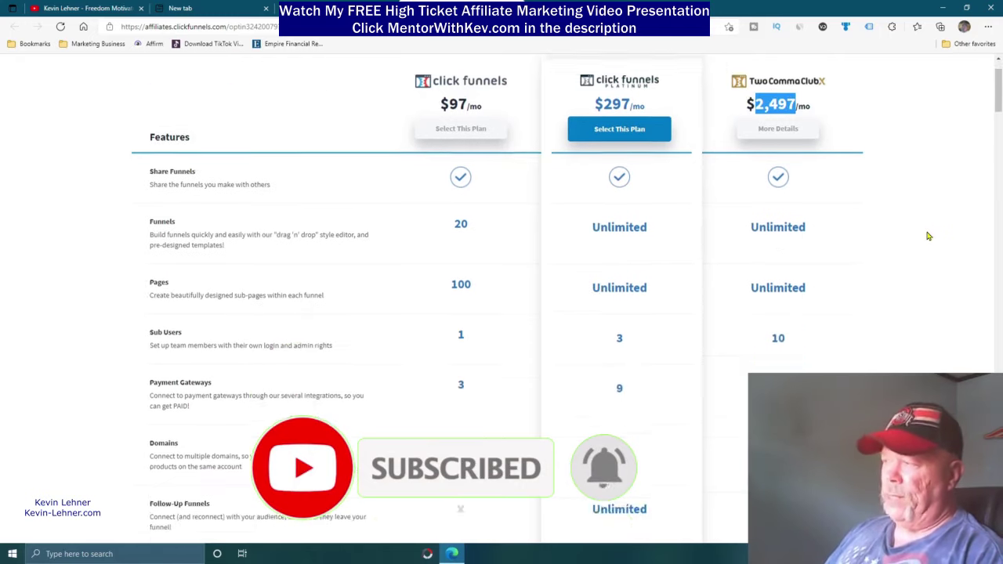
scroll(928, 235, "down", 2)
scroll(925, 230, "down", 3)
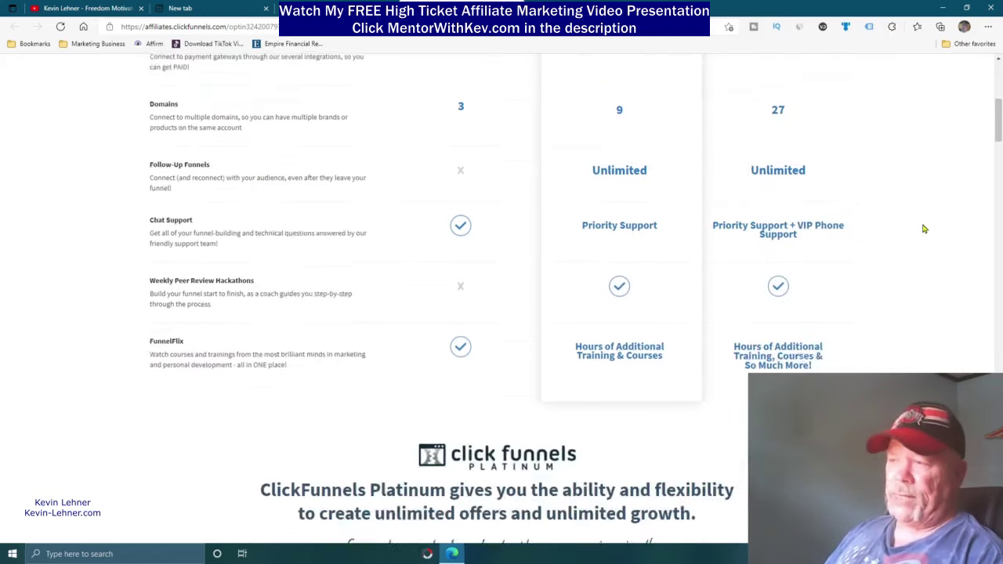
scroll(925, 229, "down", 1)
scroll(928, 232, "up", 5)
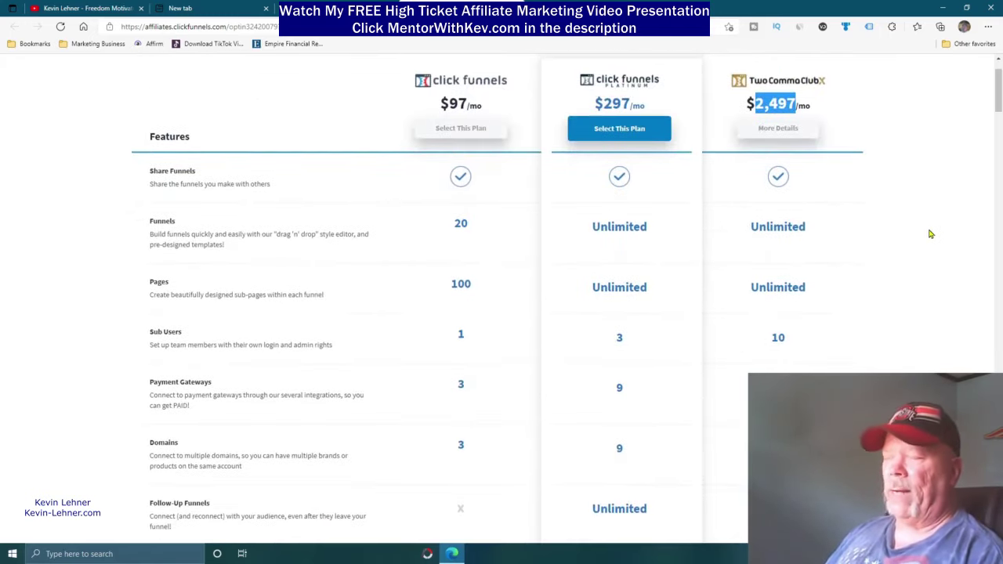
scroll(936, 256, "down", 1)
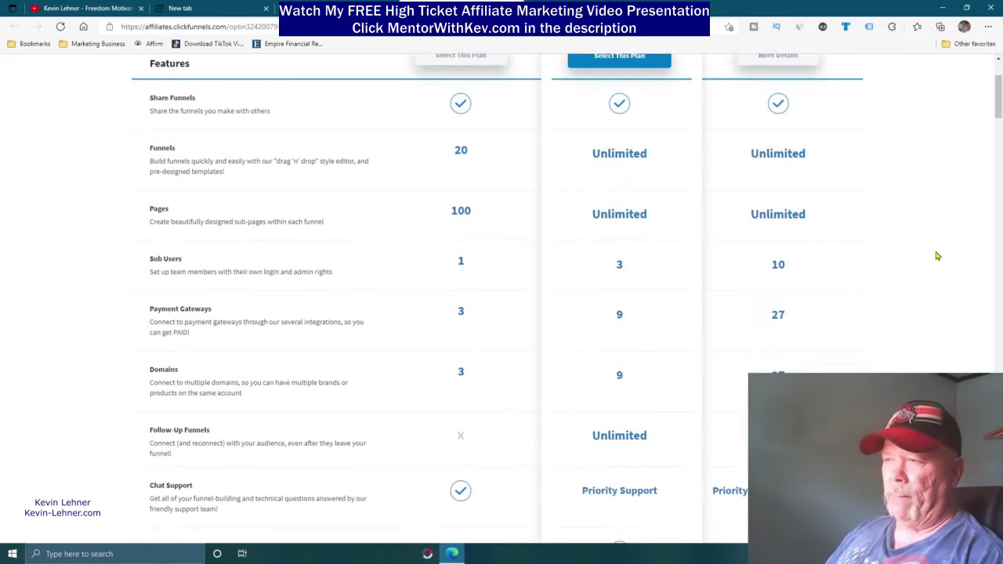
scroll(231, 232, "down", 1)
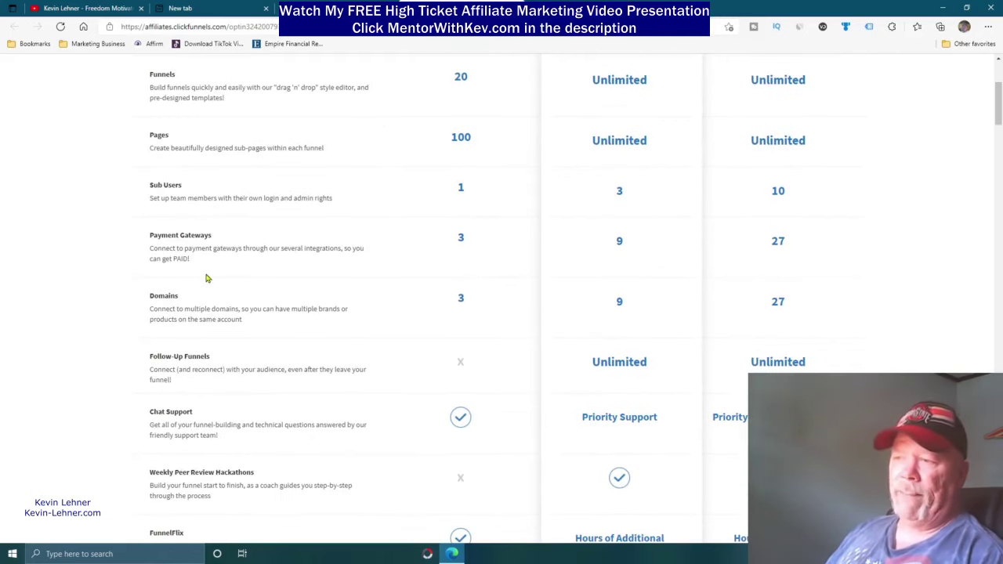
scroll(237, 285, "down", 1)
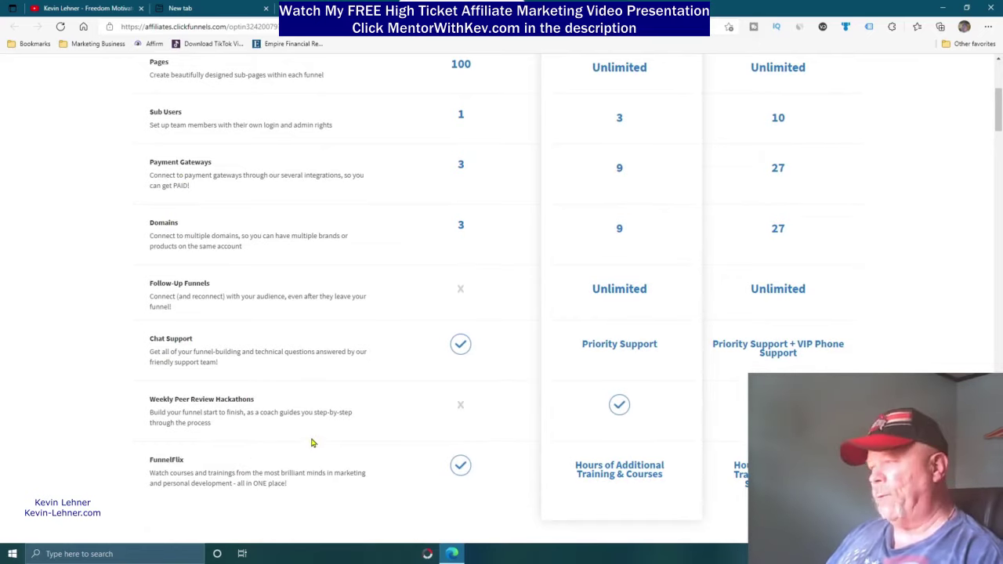
scroll(313, 445, "up", 4)
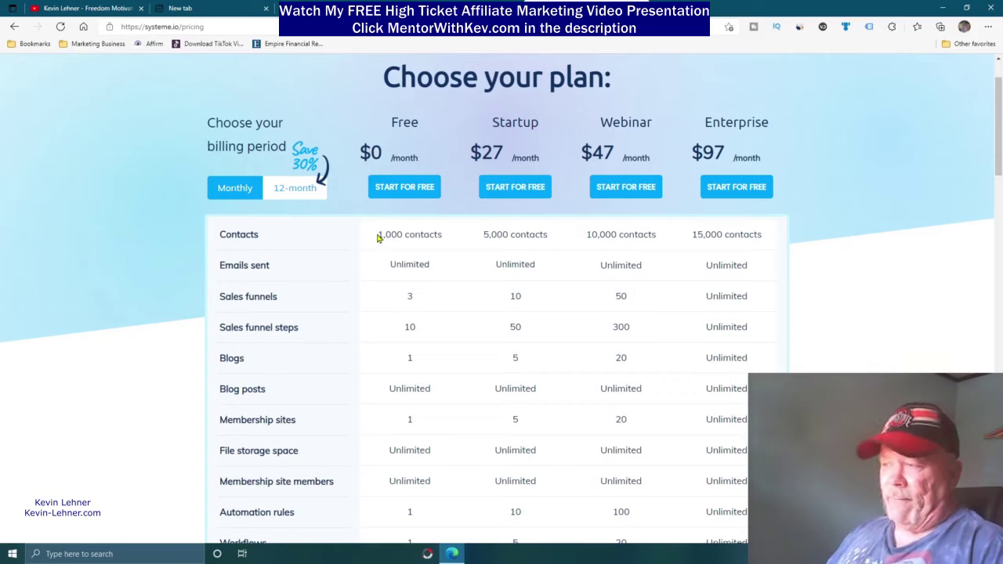
left_click_drag(377, 238, 450, 243)
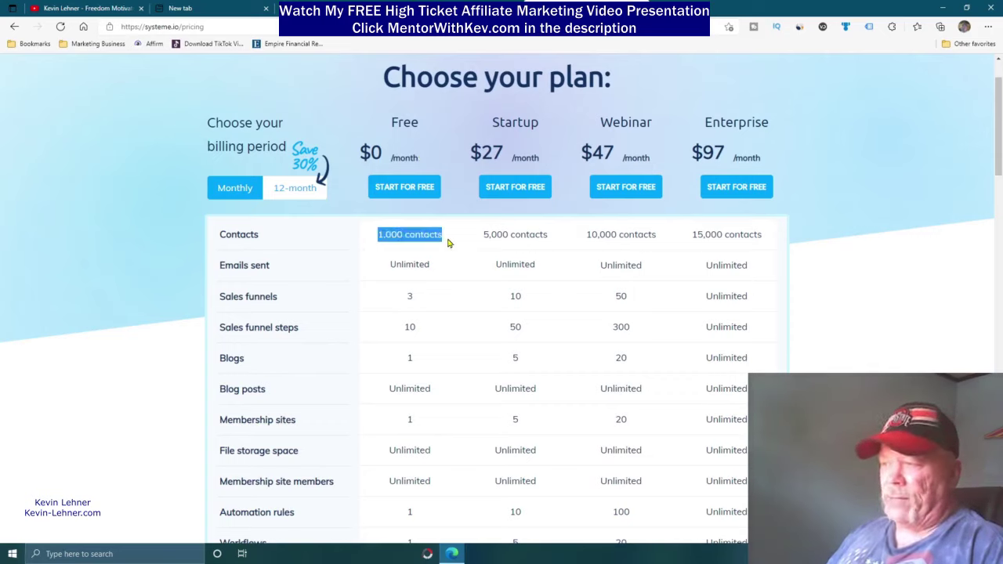
left_click(465, 282)
left_click_drag(388, 265, 446, 268)
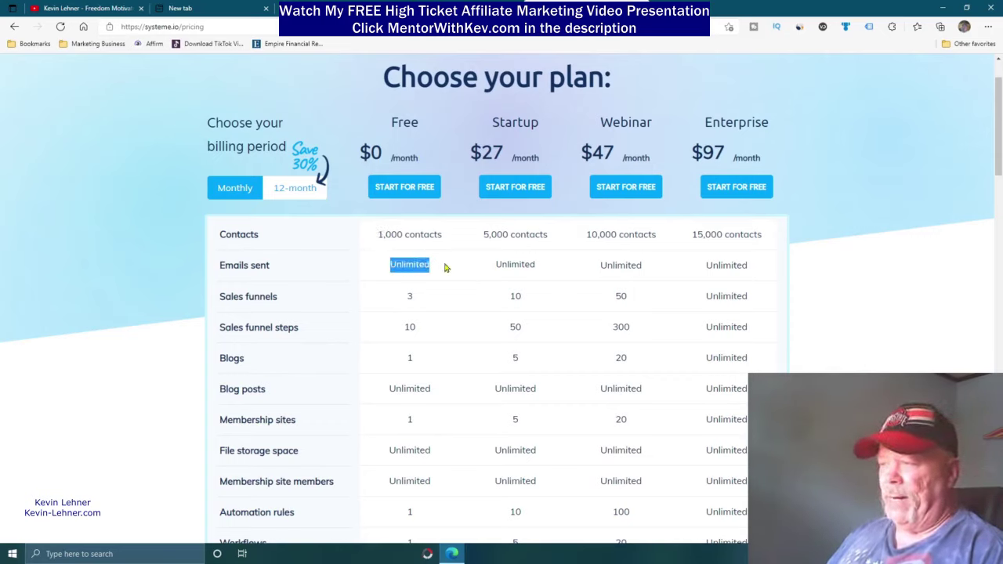
left_click(487, 287)
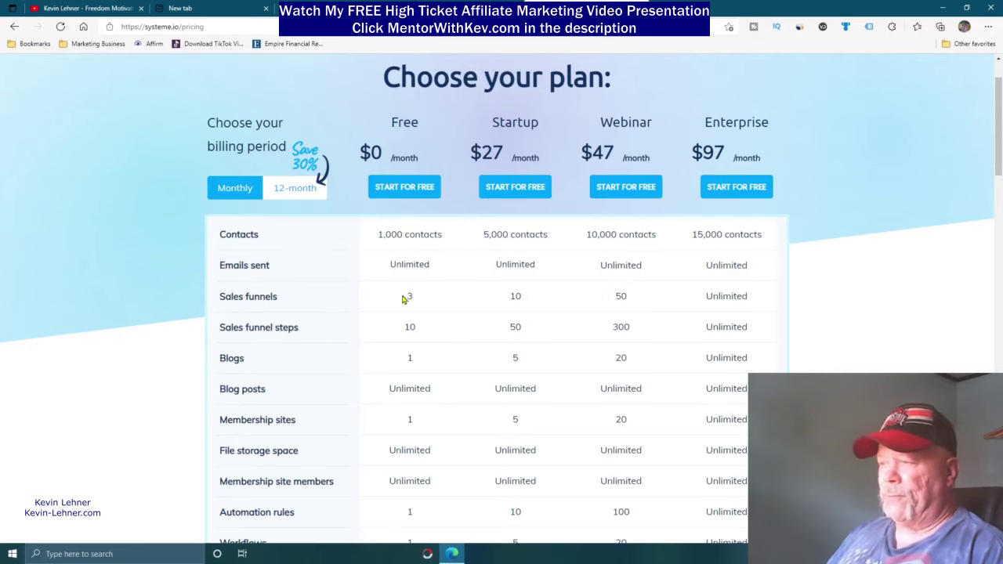
left_click_drag(403, 299, 442, 330)
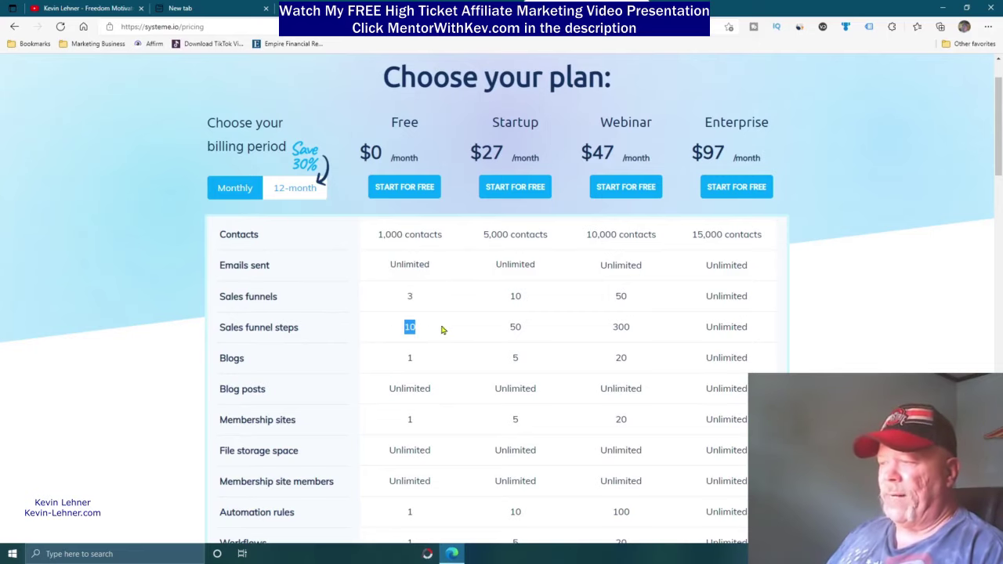
scroll(296, 246, "down", 2)
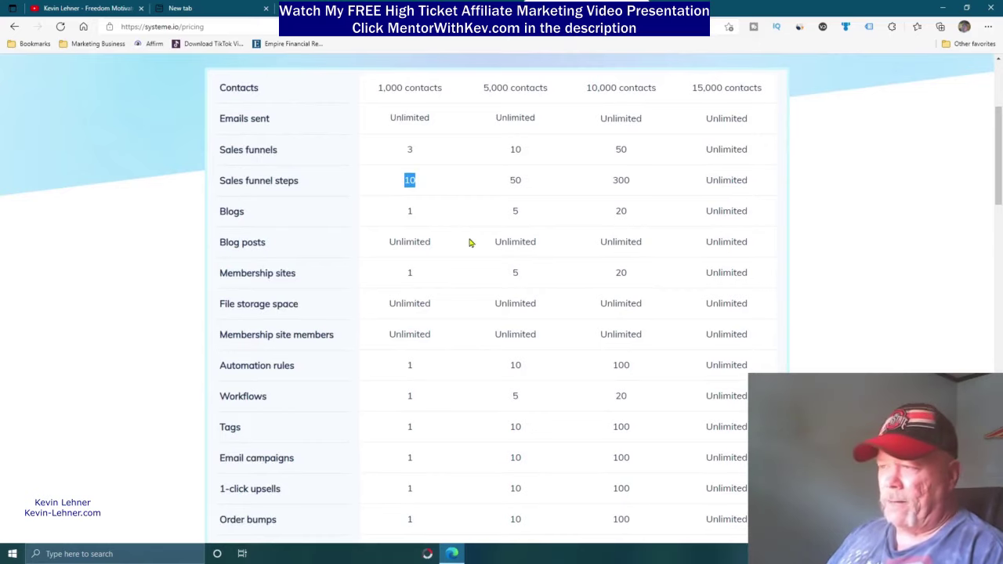
left_click(394, 303)
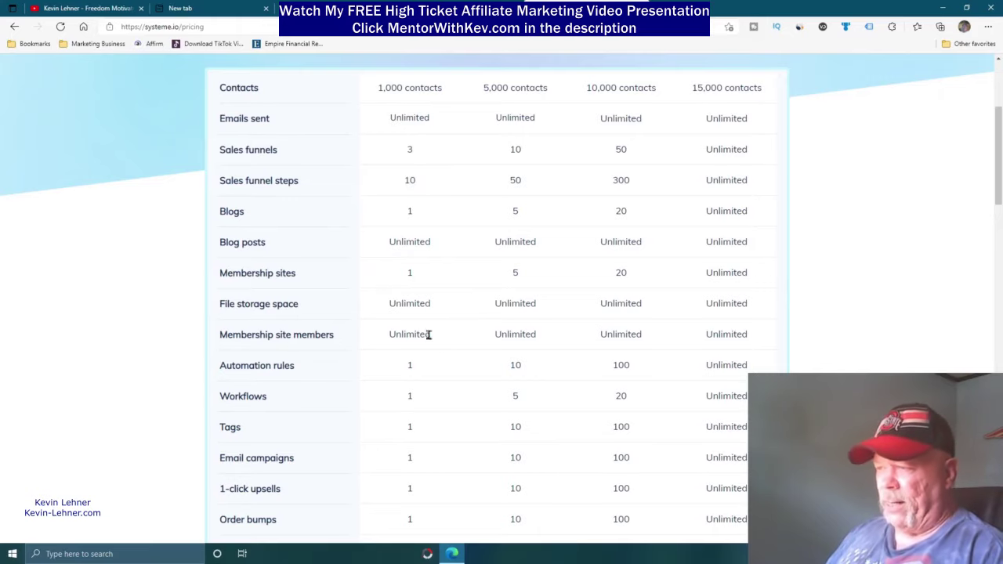
scroll(474, 333, "down", 1)
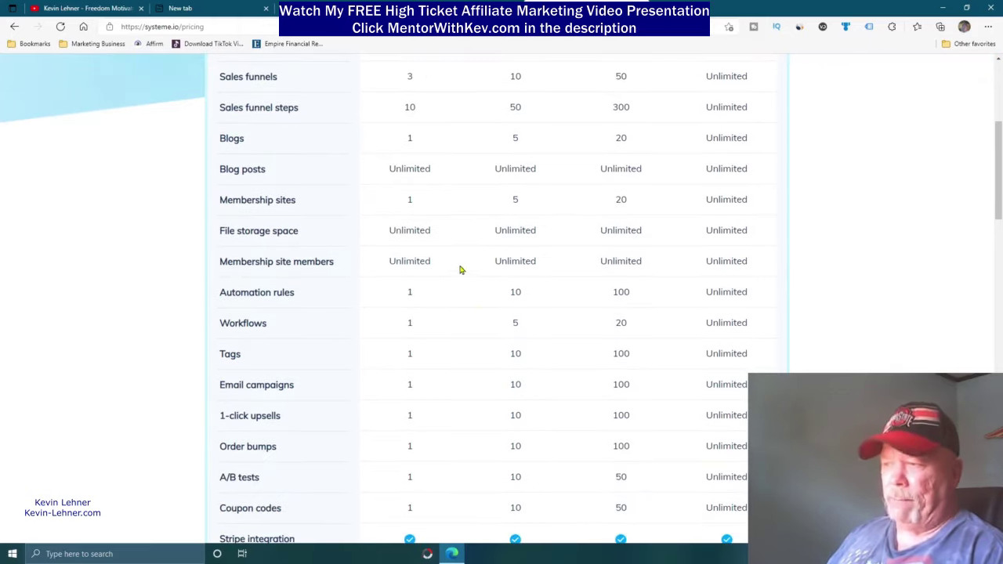
scroll(467, 276, "down", 1)
scroll(467, 279, "down", 3)
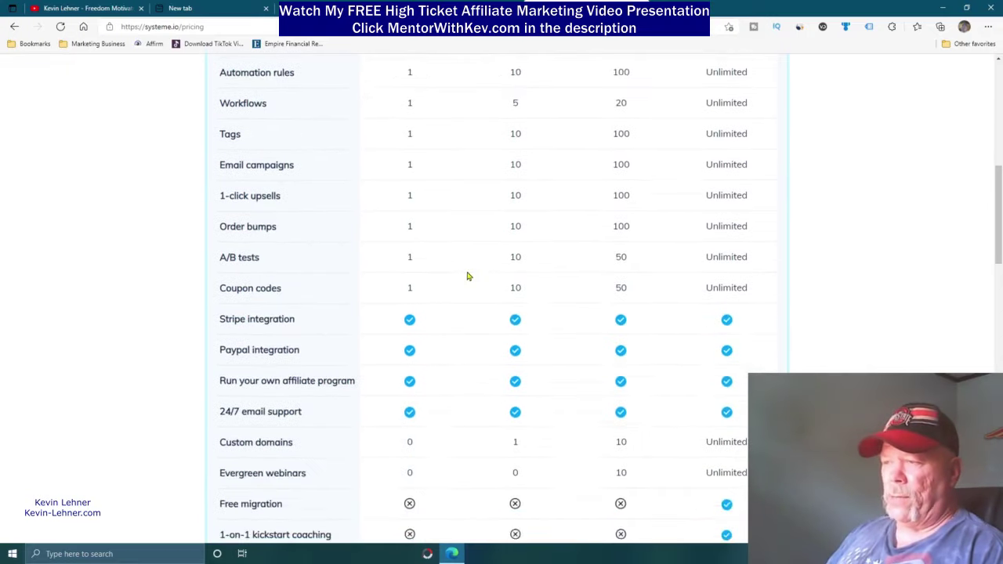
scroll(467, 275, "down", 3)
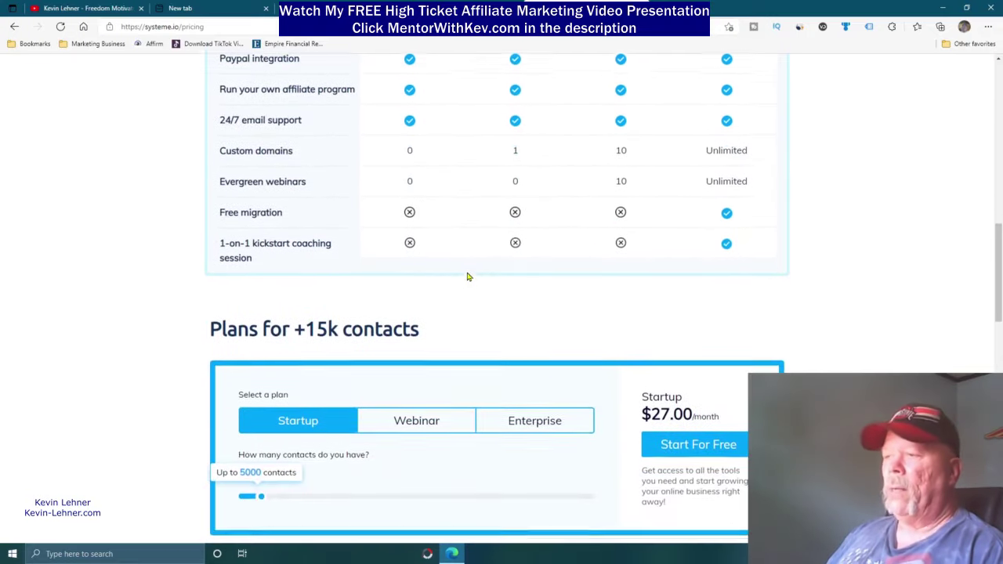
scroll(461, 278, "up", 11)
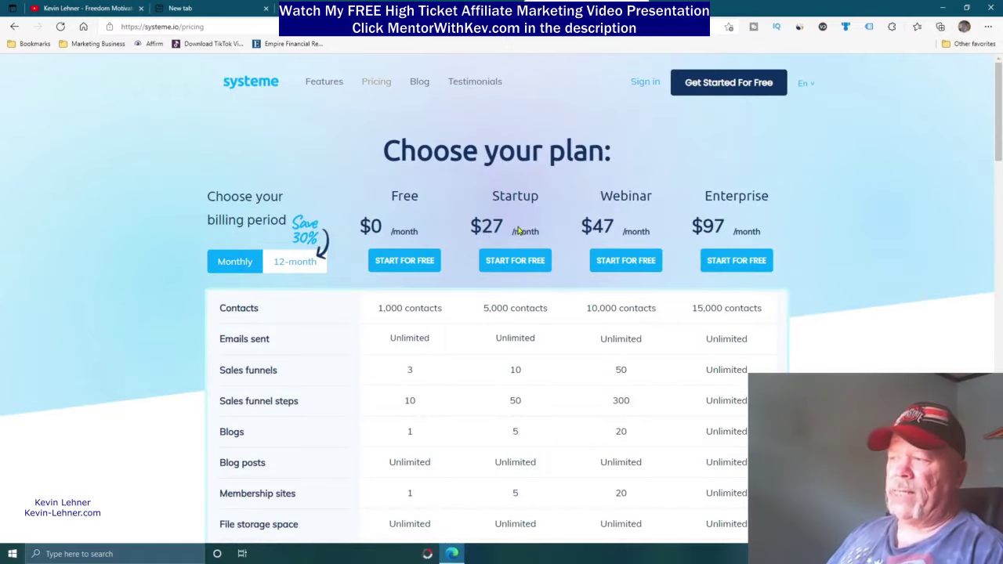
scroll(541, 242, "down", 2)
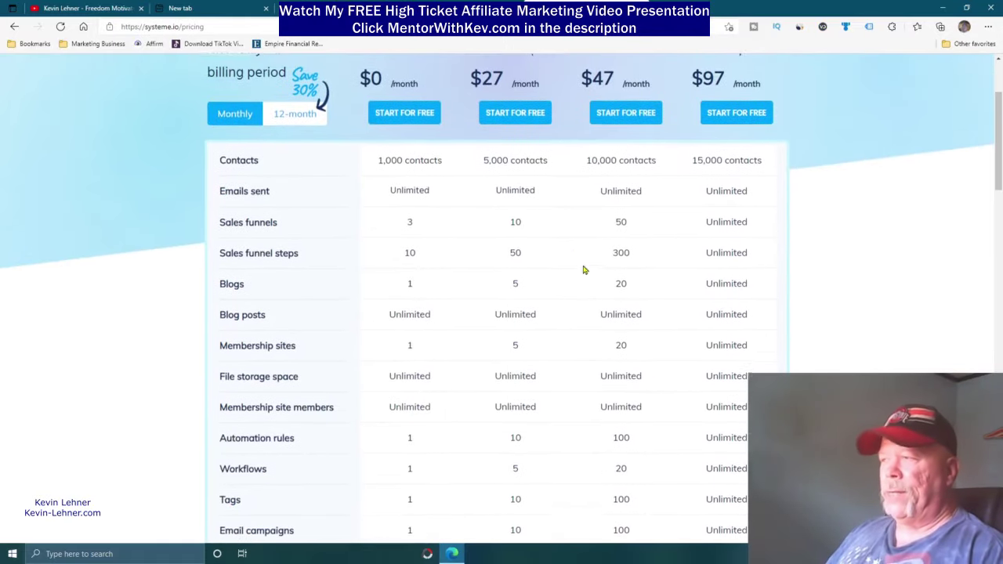
left_click_drag(482, 166, 556, 164)
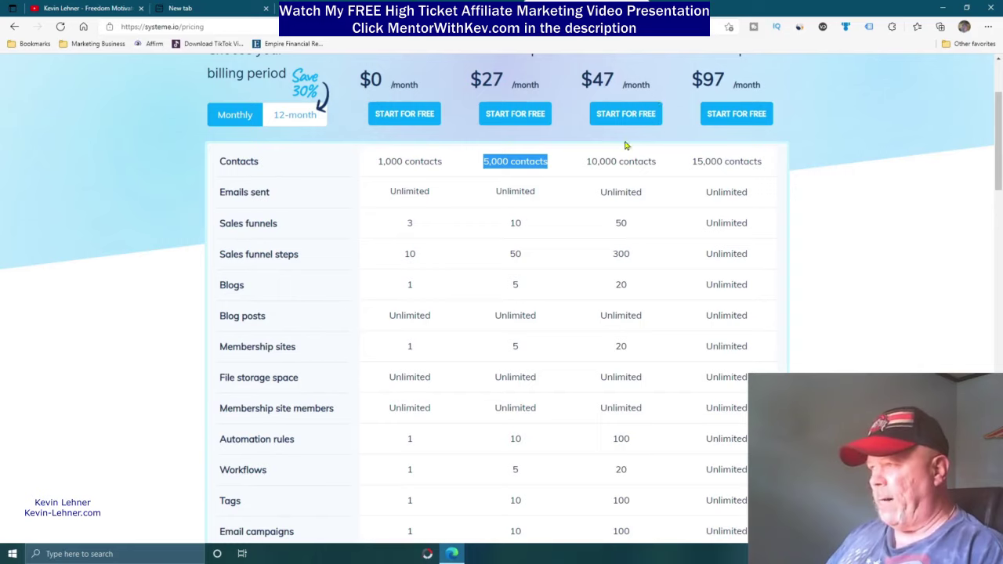
left_click_drag(581, 169, 659, 166)
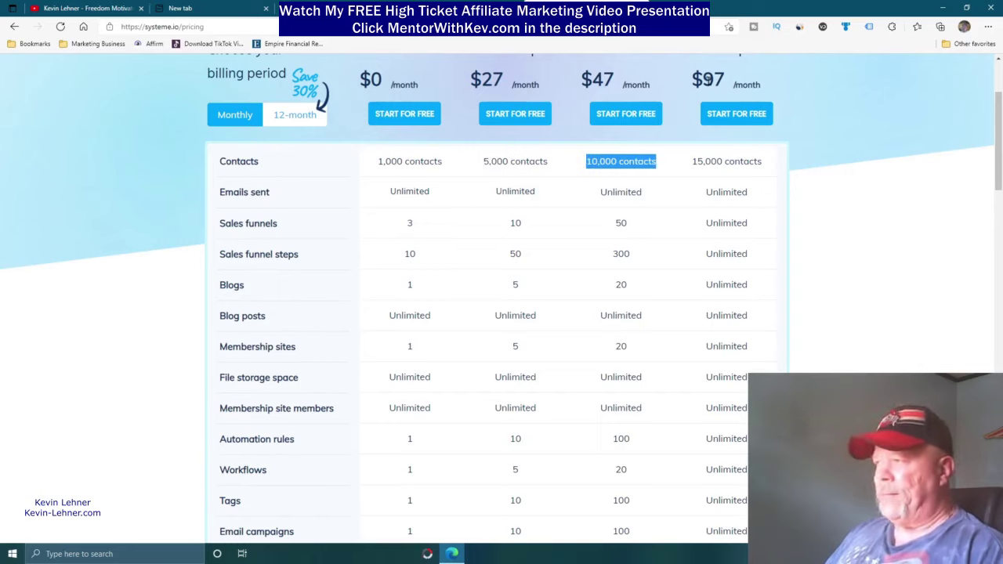
scroll(843, 223, "up", 1)
scroll(844, 223, "up", 3)
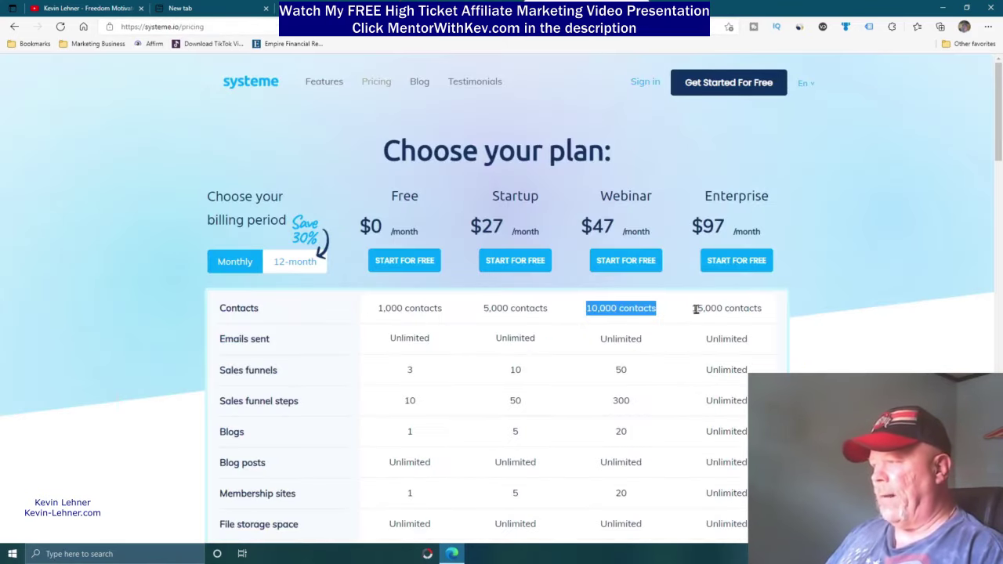
left_click_drag(692, 309, 801, 316)
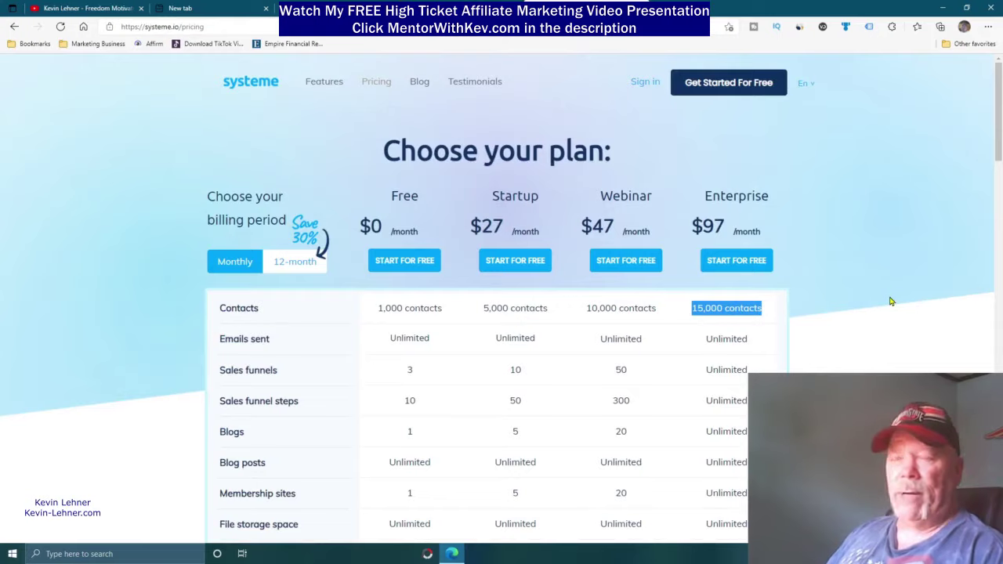
scroll(891, 300, "down", 2)
scroll(712, 219, "down", 4)
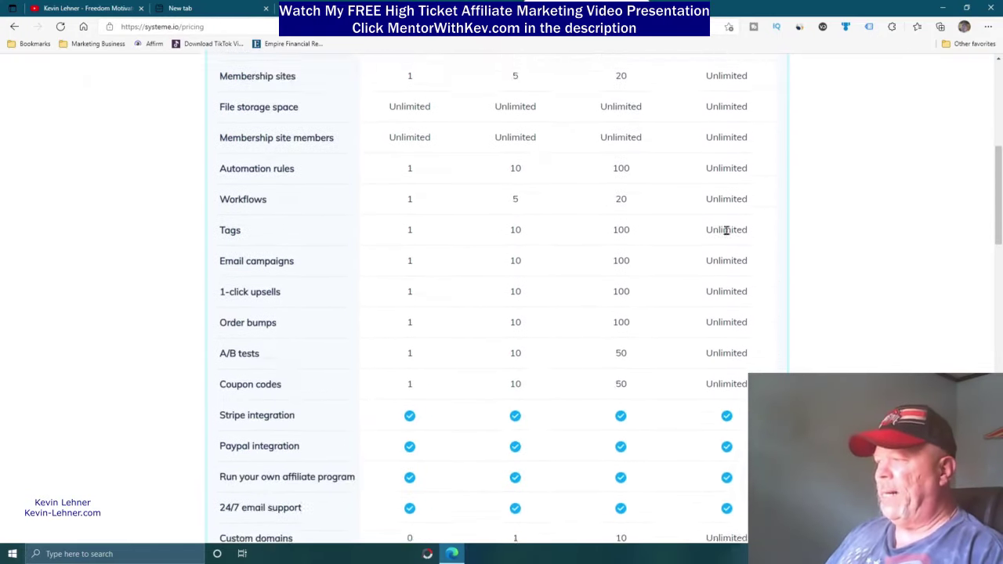
scroll(727, 234, "down", 3)
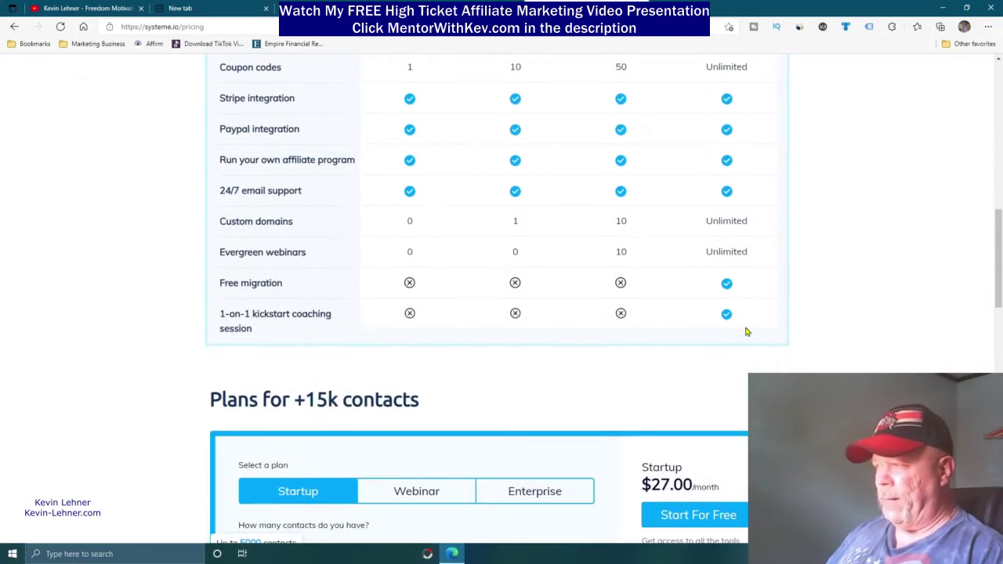
scroll(713, 312, "up", 9)
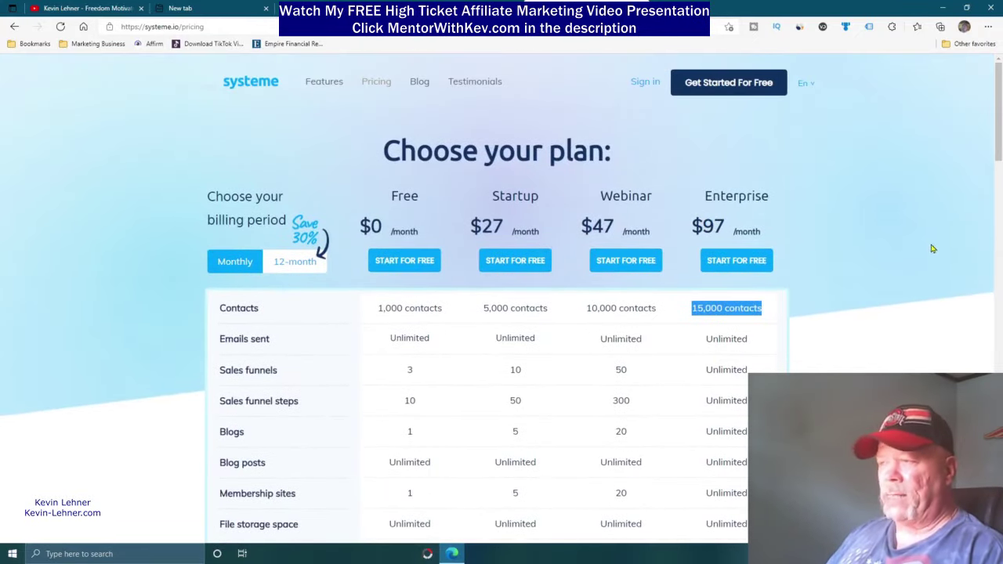
scroll(924, 246, "down", 4)
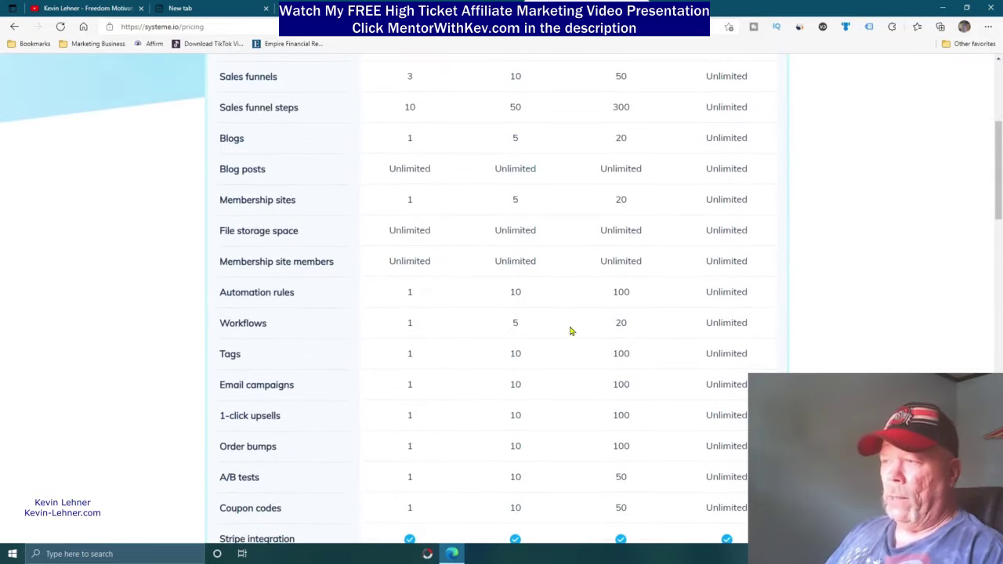
scroll(718, 310, "down", 4)
scroll(683, 313, "up", 8)
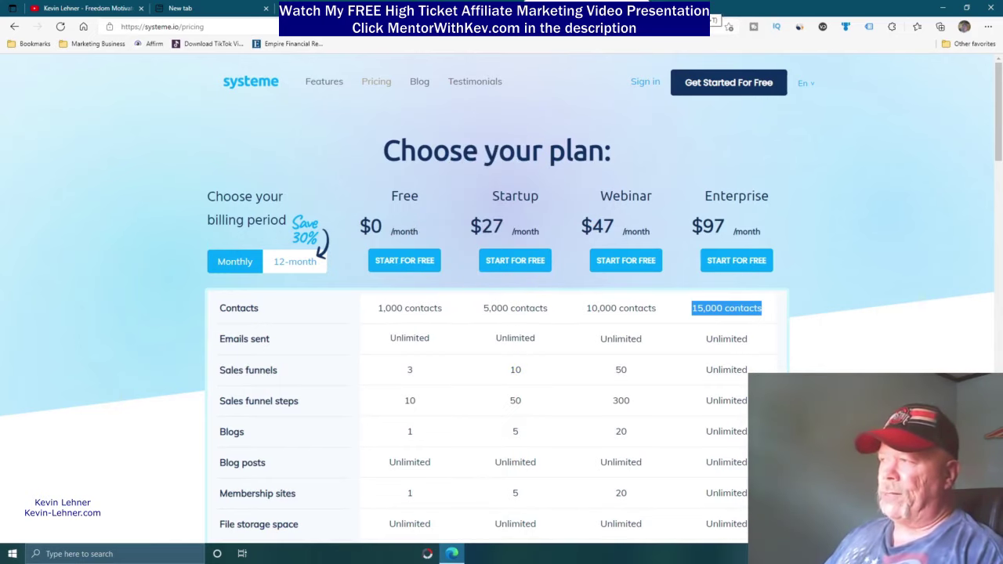
Load mentorwithkev.com in a new tab, correcting the misspelled 'mentrowithkev' address
key("ctrl+t")
type("mentrowithkev.com")
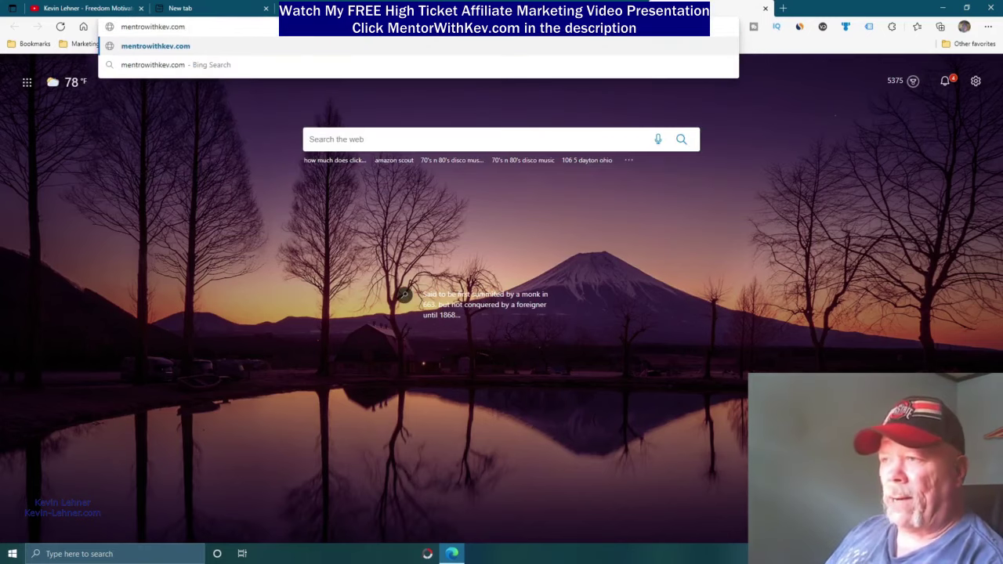
key("Delete")
key("Delete")
type("or")
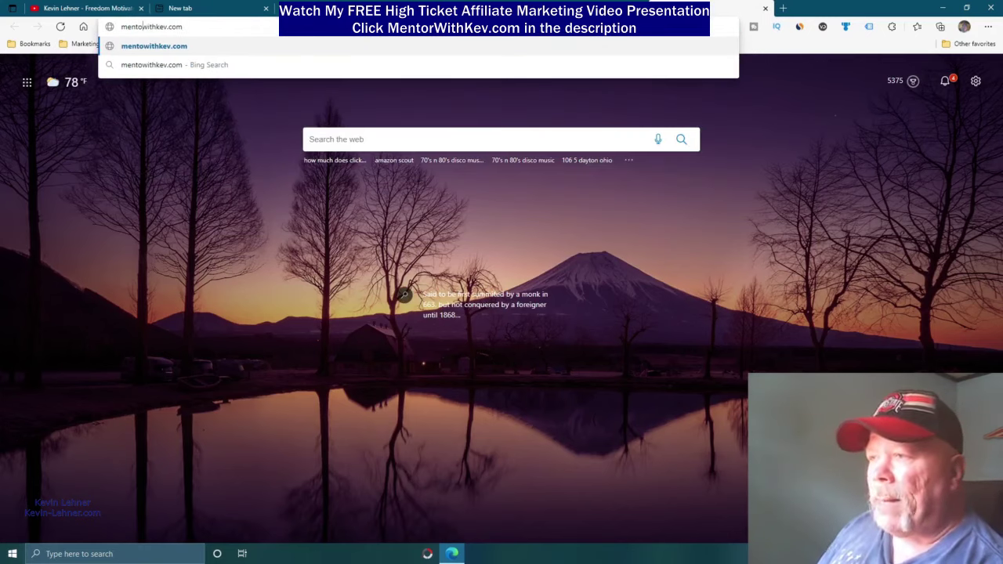
key("Return")
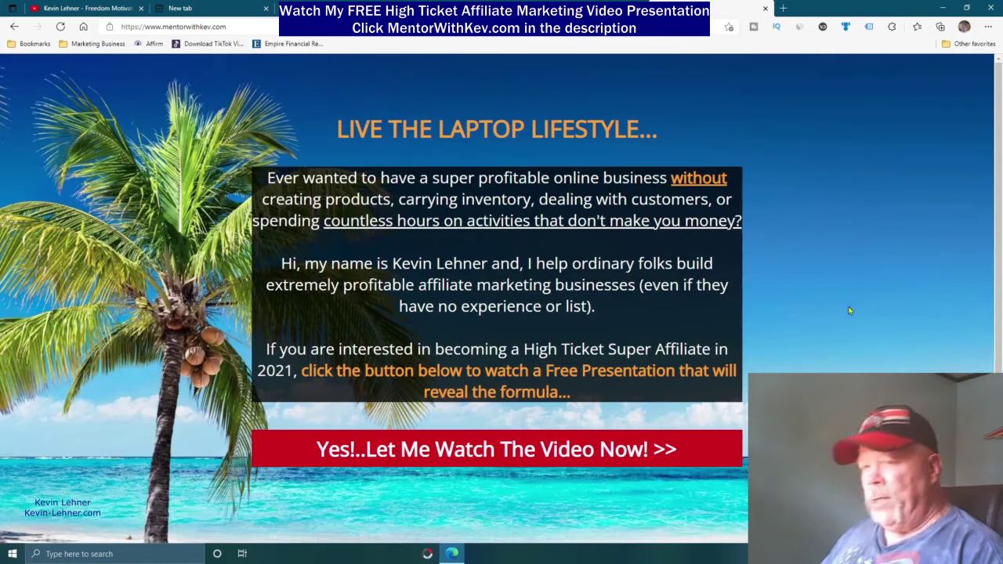